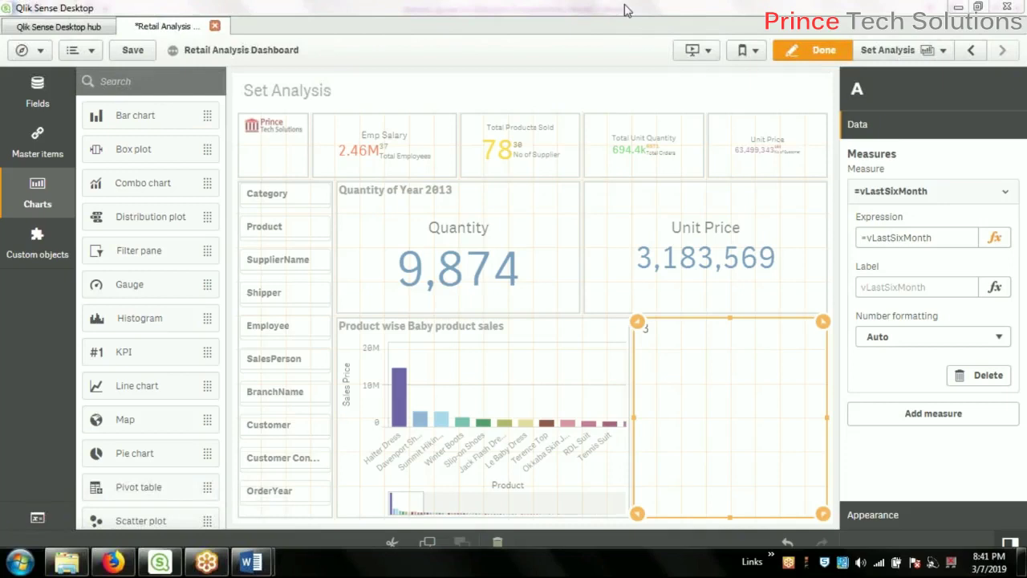
# Step: Open the Variables dialog to list the app's variables, including vLastSixMonth
pyautogui.click(38, 519)
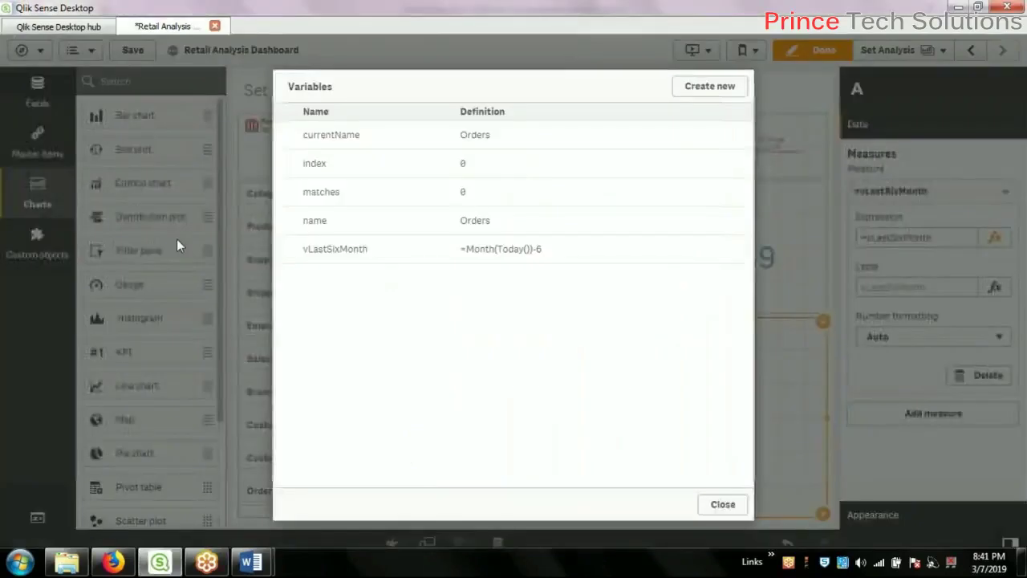
# Step: Rewrite vLastSixMonth's definition as =AddMonths(Today(),6) in the expression editor
pyautogui.click(361, 249)
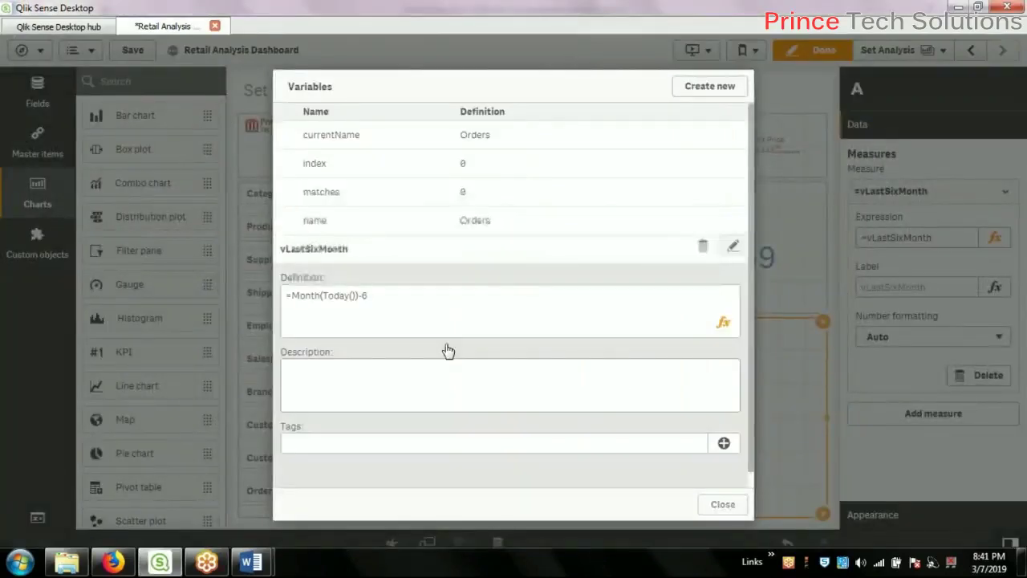
pyautogui.click(723, 322)
pyautogui.hotkey('ctrl', 'shift', 'Left')
pyautogui.hotkey('ctrl', 'shift', 'Left')
pyautogui.hotkey('ctrl', 'shift', 'Left')
pyautogui.hotkey('ctrl', 'shift', 'Left')
pyautogui.hotkey('ctrl', 'shift', 'Left')
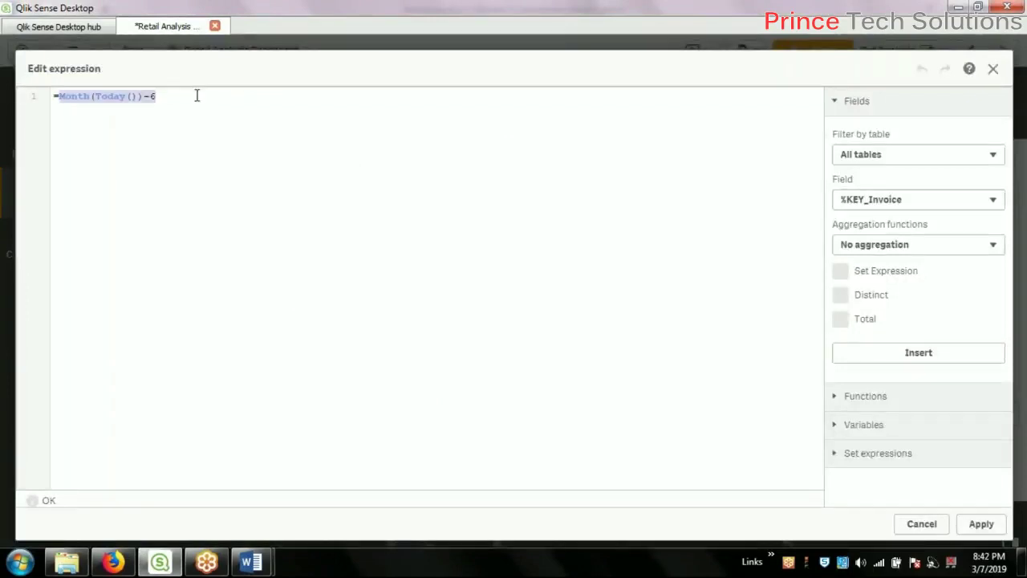
pyautogui.write('da')
pyautogui.press('BackSpace')
pyautogui.press('BackSpace')
pyautogui.write('a')
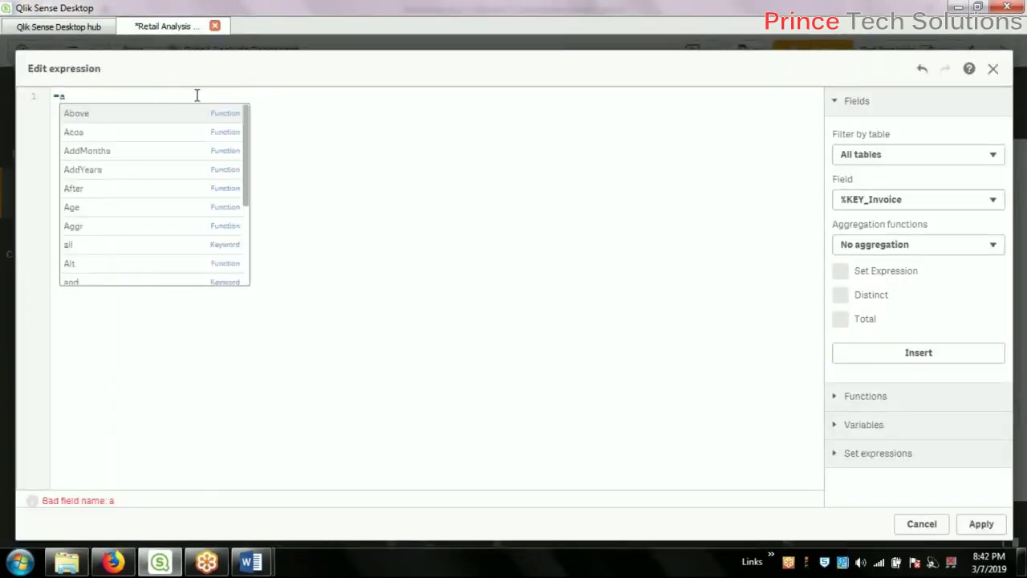
pyautogui.write('s')
pyautogui.press('BackSpace')
pyautogui.write('d')
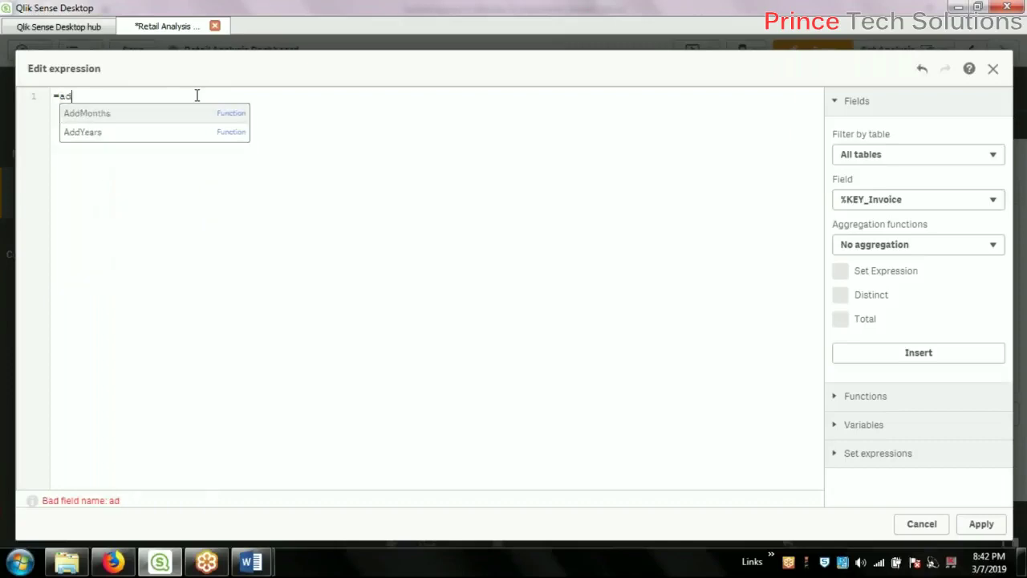
pyautogui.press('Return')
pyautogui.write('(')
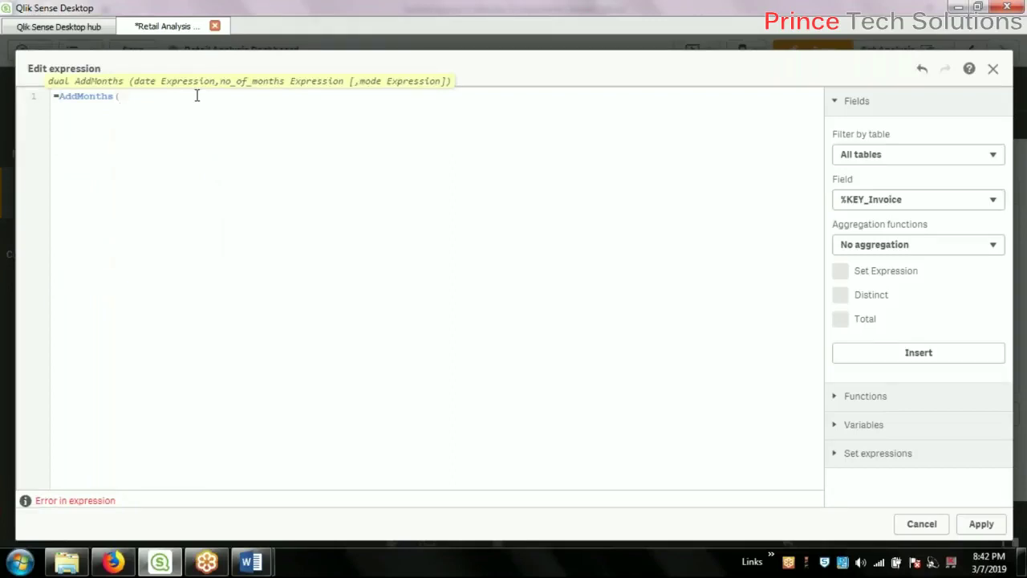
pyautogui.write('ths(To')
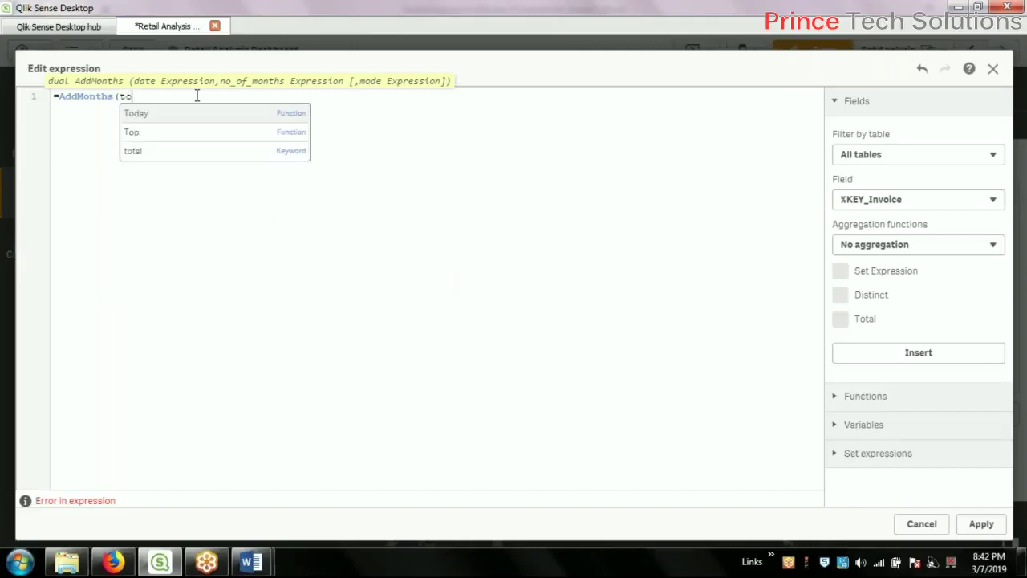
pyautogui.press('Return')
pyautogui.write('()')
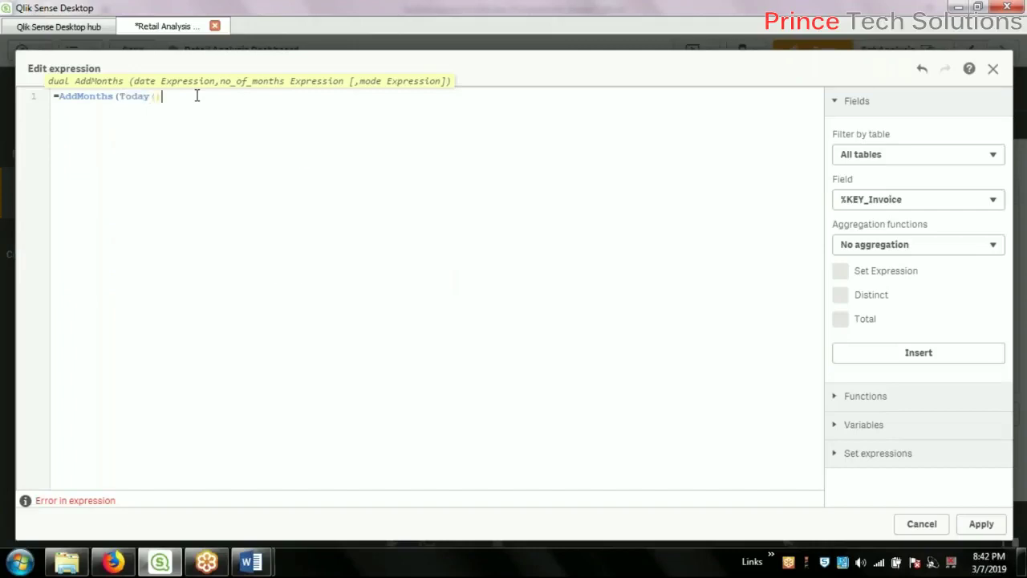
pyautogui.write(',6')
pyautogui.write(')')
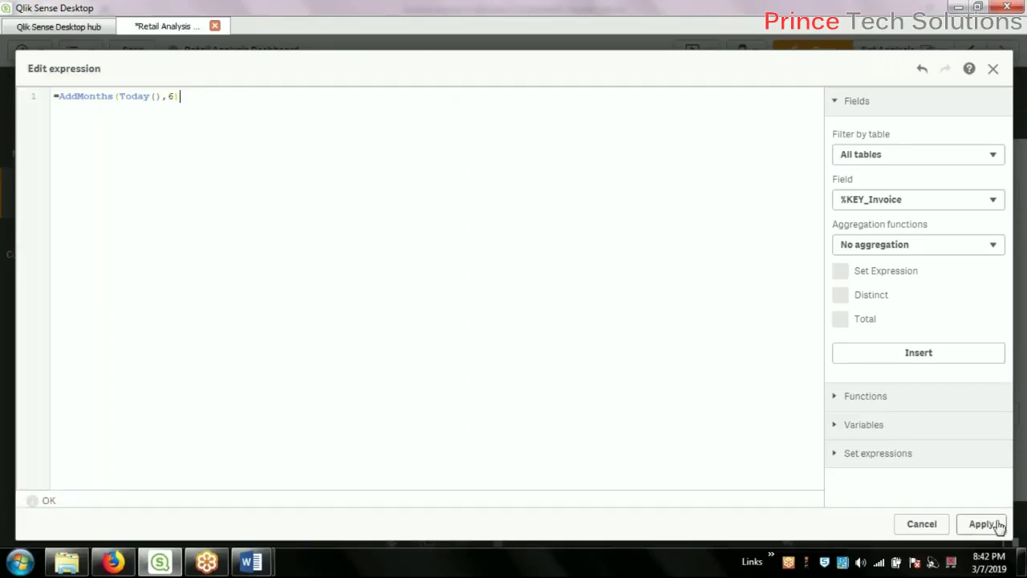
# Step: Apply the new vLastSixMonth definition and close the Variables dialog
pyautogui.click(997, 525)
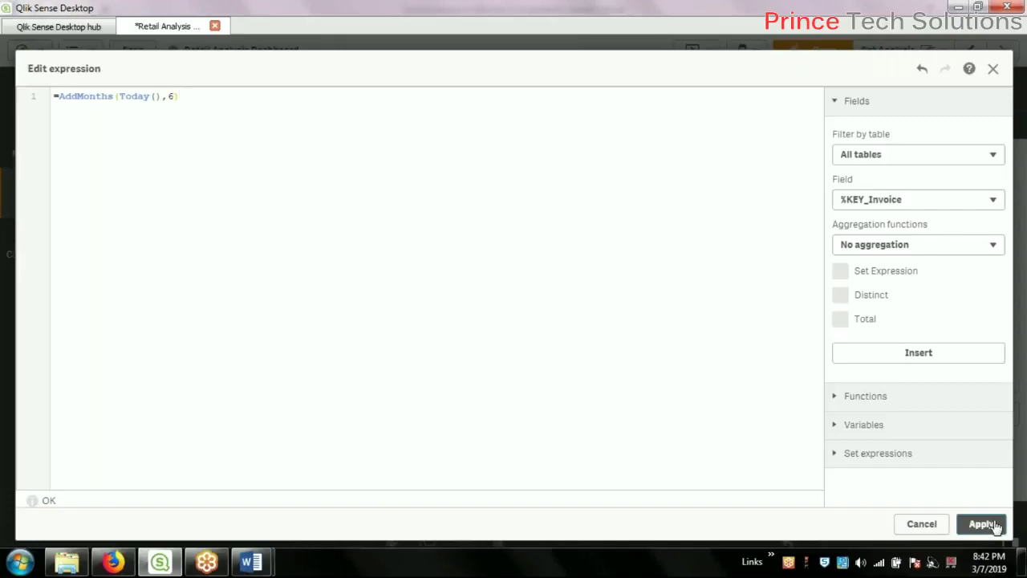
pyautogui.click(997, 526)
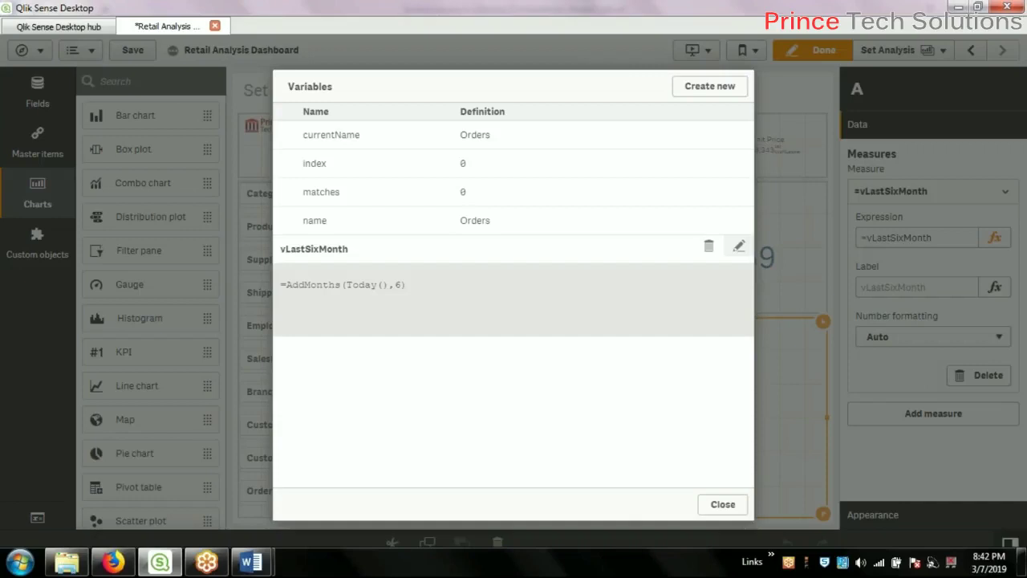
pyautogui.press('Escape')
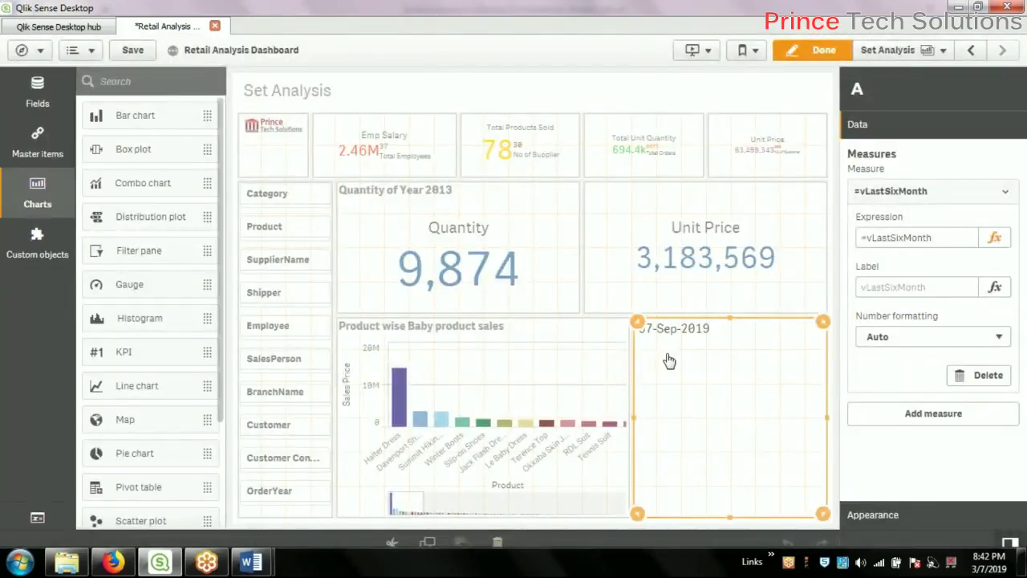
# Step: Redefine vLastSixMonth as =AddMonths(Today(),-6), close Variables, and select the Unit Price KPI
pyautogui.click(35, 522)
pyautogui.click(385, 275)
pyautogui.click(382, 296)
pyautogui.scroll(-1, 674, 399)
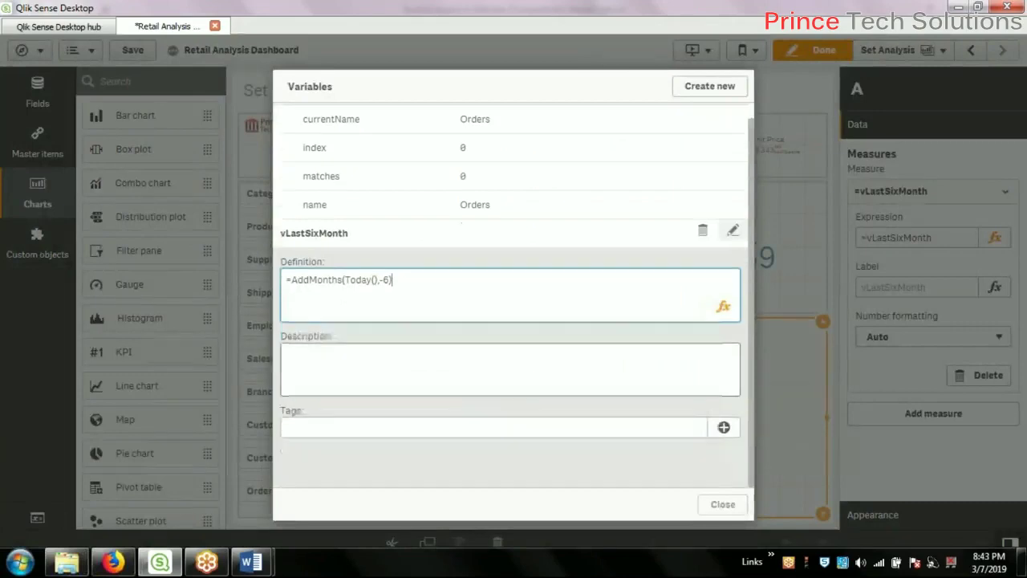
pyautogui.click(720, 507)
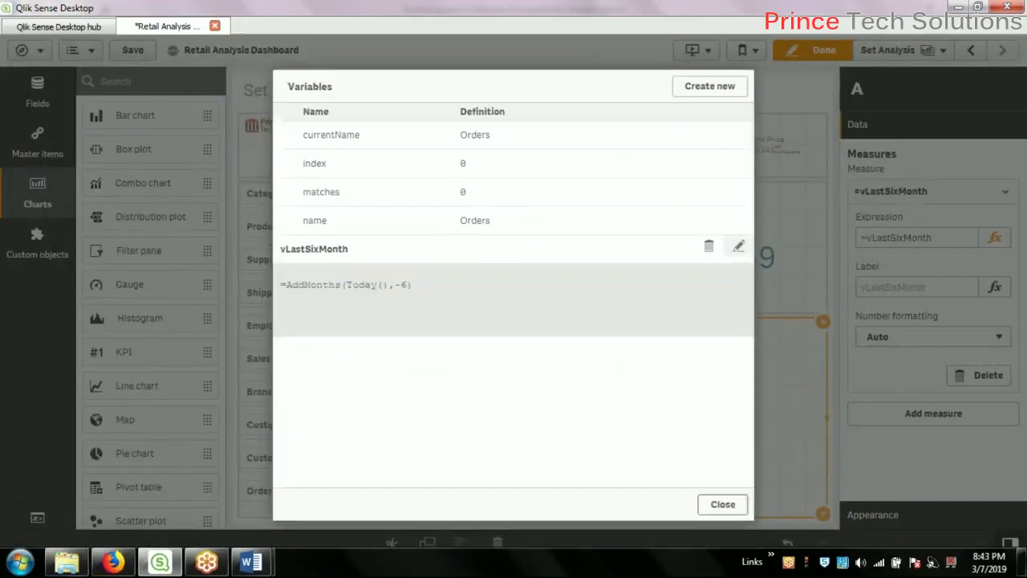
pyautogui.click(723, 505)
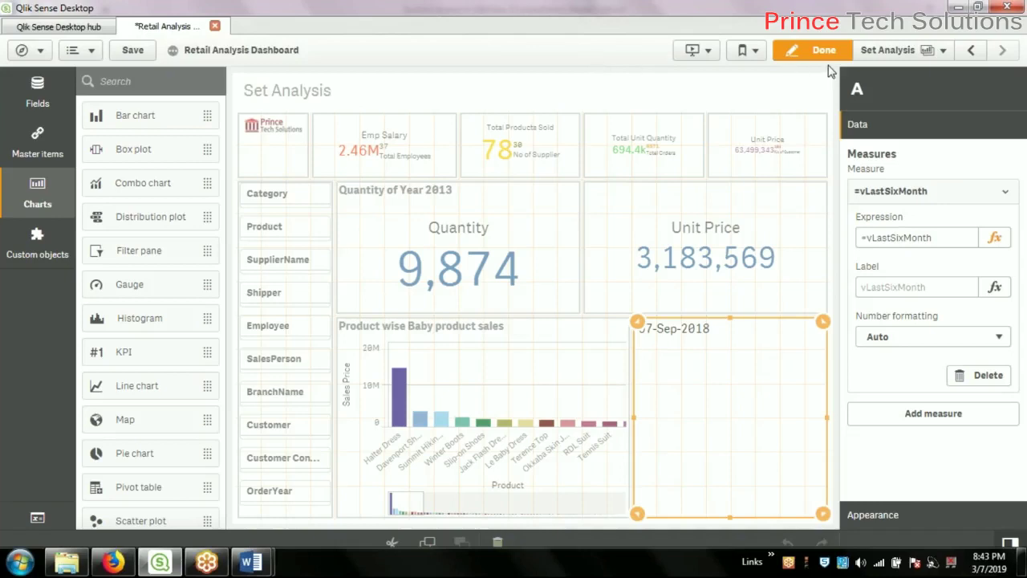
pyautogui.click(726, 276)
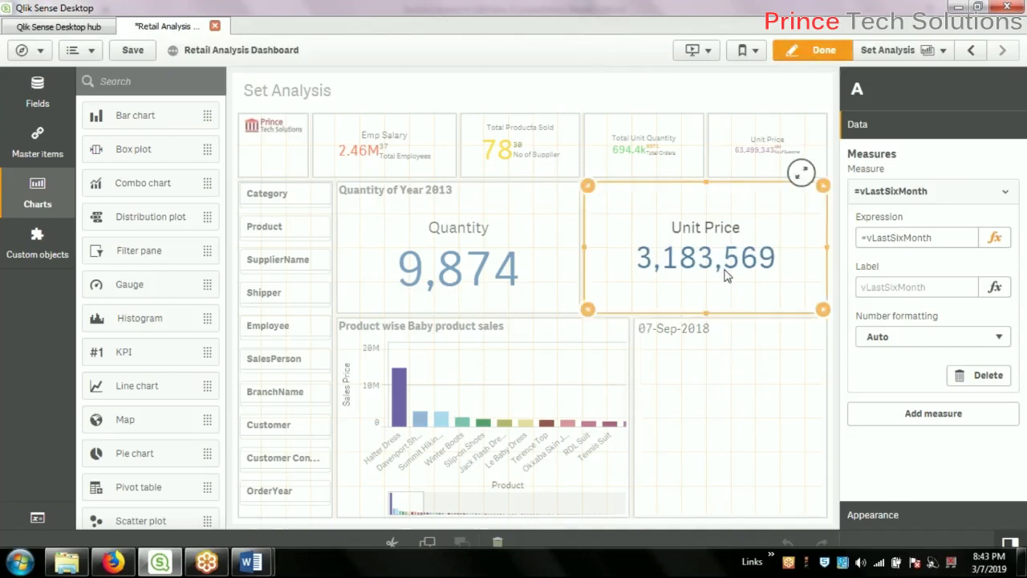
# Step: Replace the category and product conditions in Unit Price's set expression with [ORD.OrderDate]
pyautogui.click(990, 239)
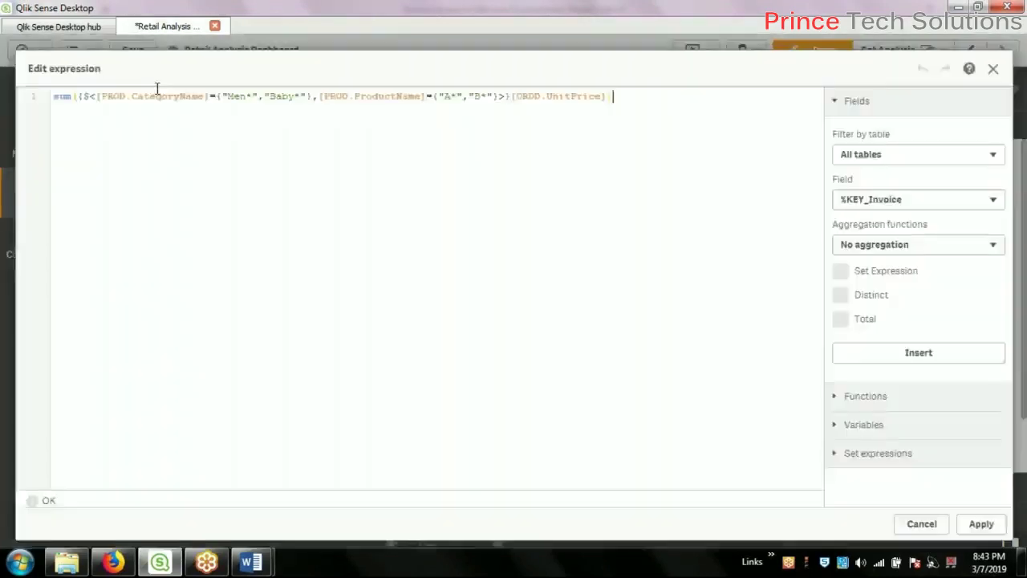
pyautogui.moveTo(97, 96); pyautogui.dragTo(501, 96)
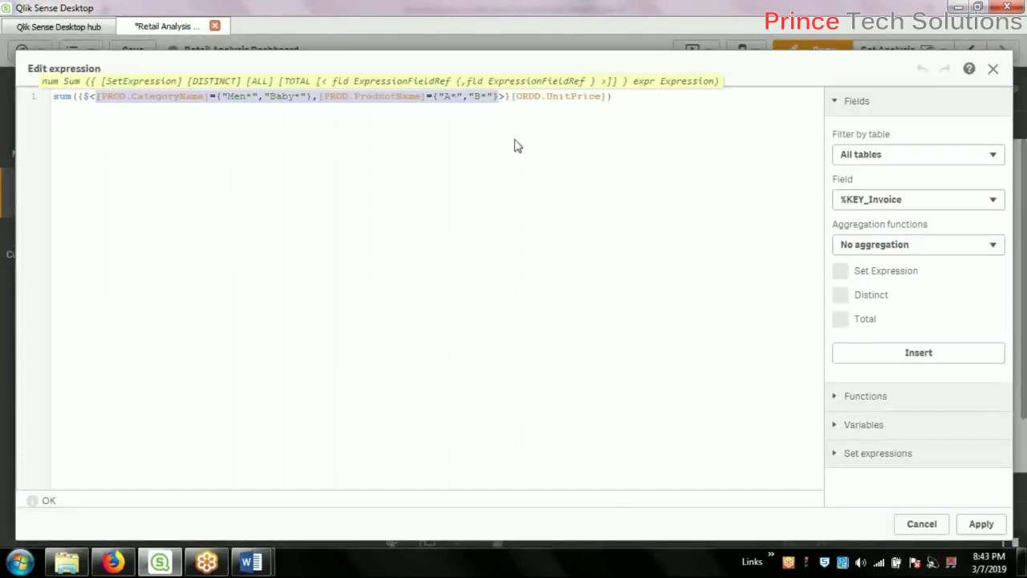
pyautogui.press('BackSpace')
pyautogui.write('ord')
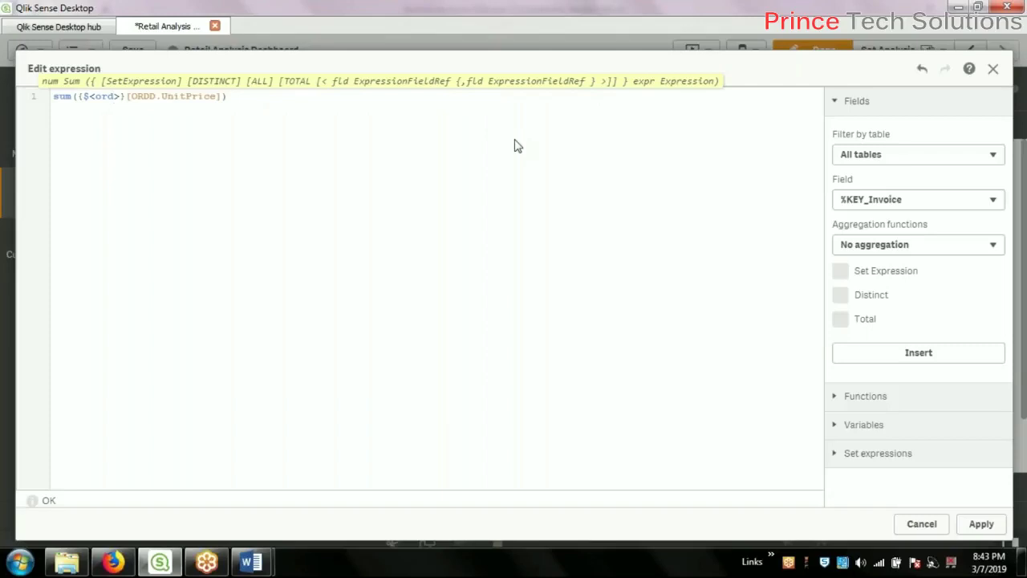
pyautogui.write('.')
pyautogui.press('Down')
pyautogui.press('Down')
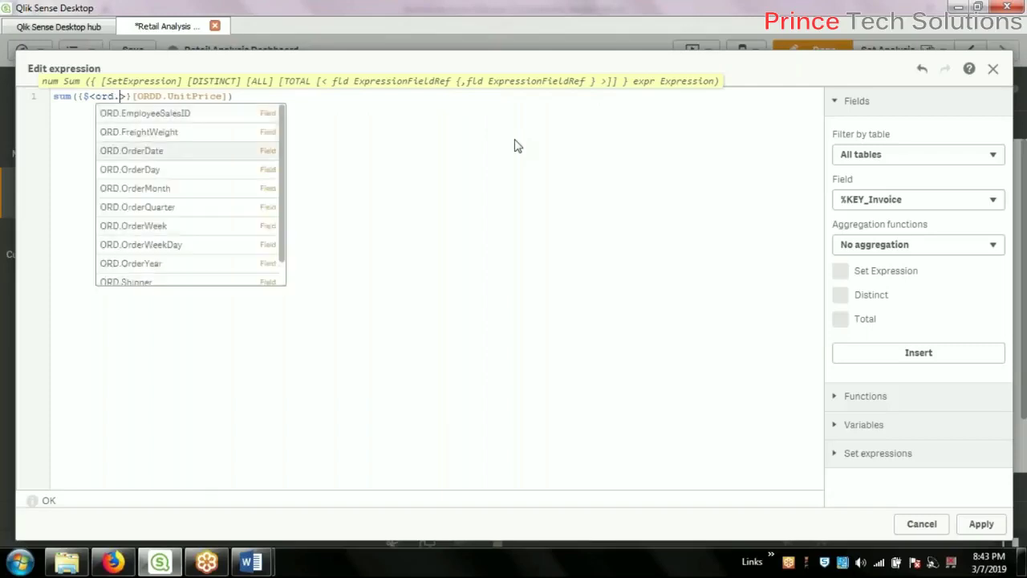
pyautogui.press('Return')
# Step: Give the OrderDate filter an empty ={''} value, then show the open Word documents
pyautogui.write('=')
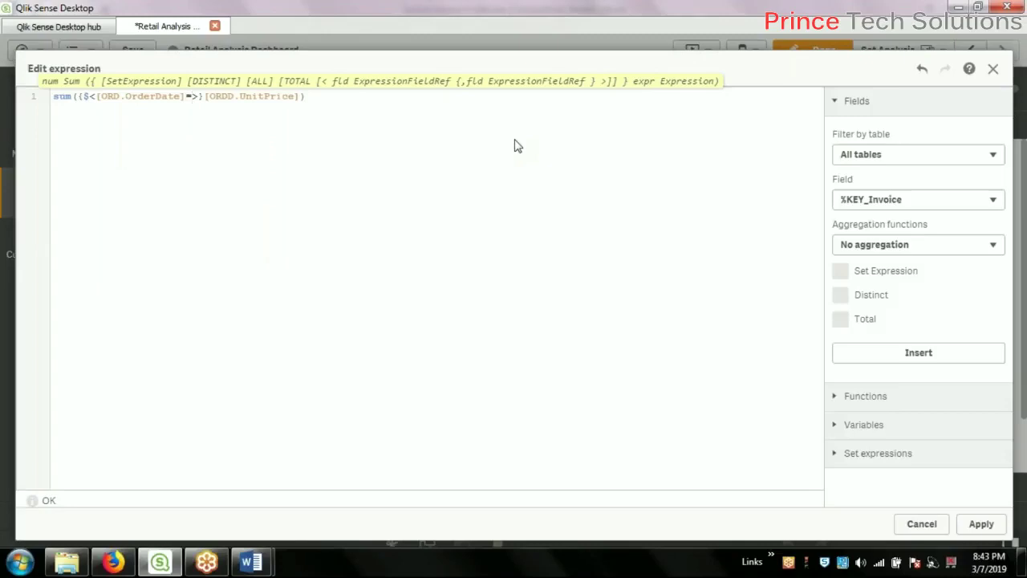
pyautogui.write('{}')
pyautogui.write("''")
pyautogui.press('Left')
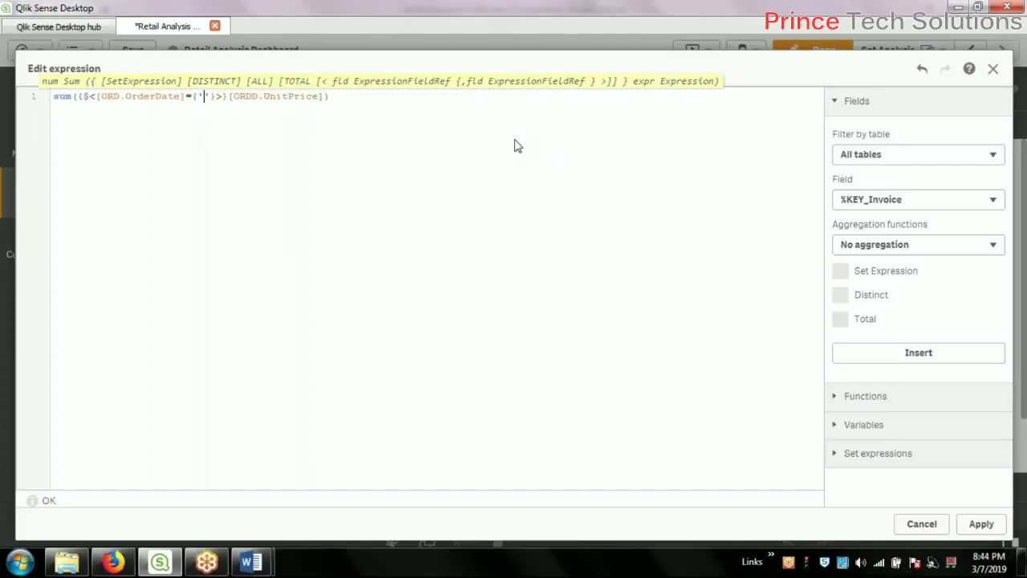
pyautogui.write('>')
pyautogui.press('BackSpace')
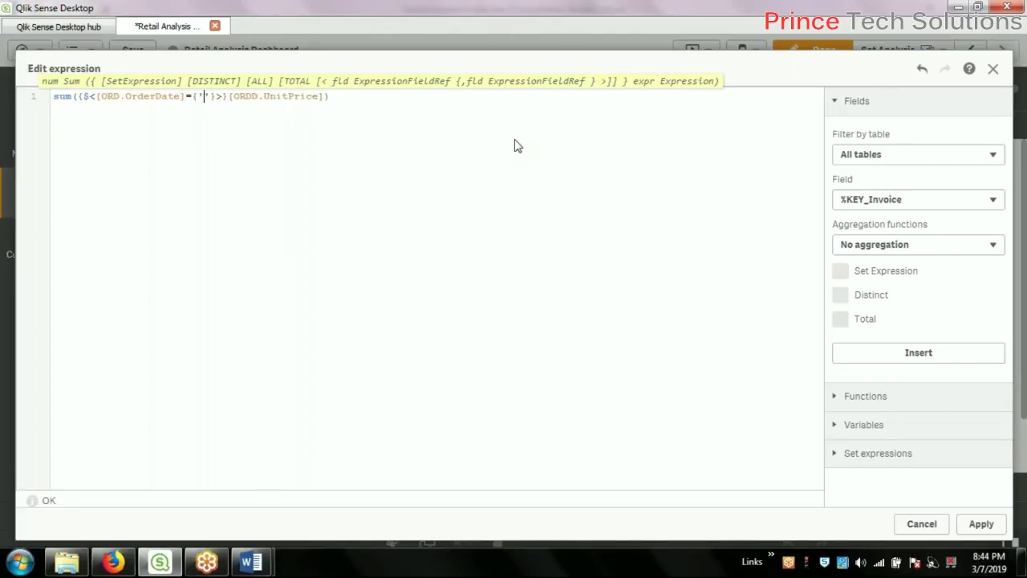
pyautogui.click(265, 567)
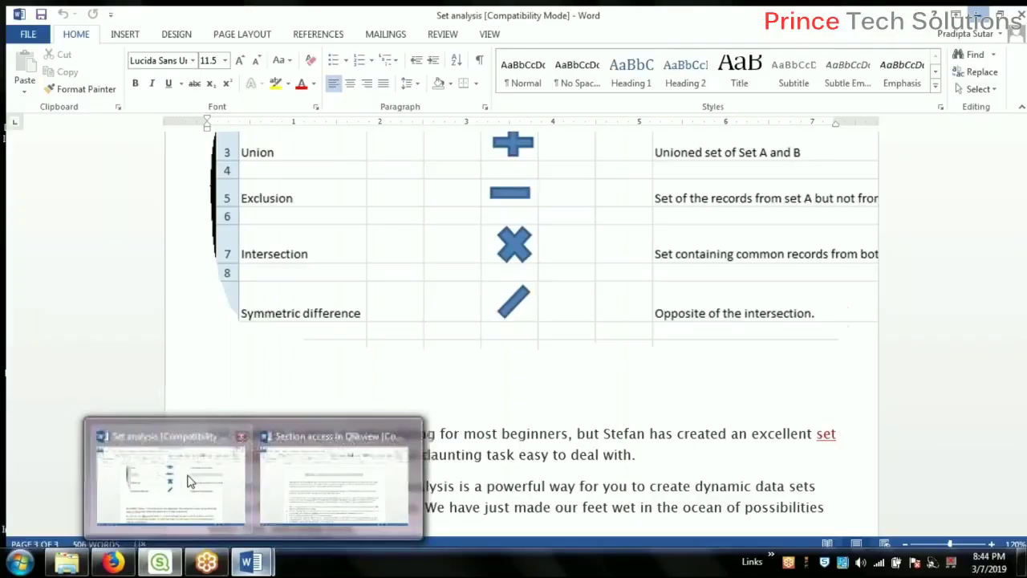
# Step: Check the Set analysis document's >=$(=vYear) example and add a $( ) expansion to the date filter
pyautogui.click(191, 482)
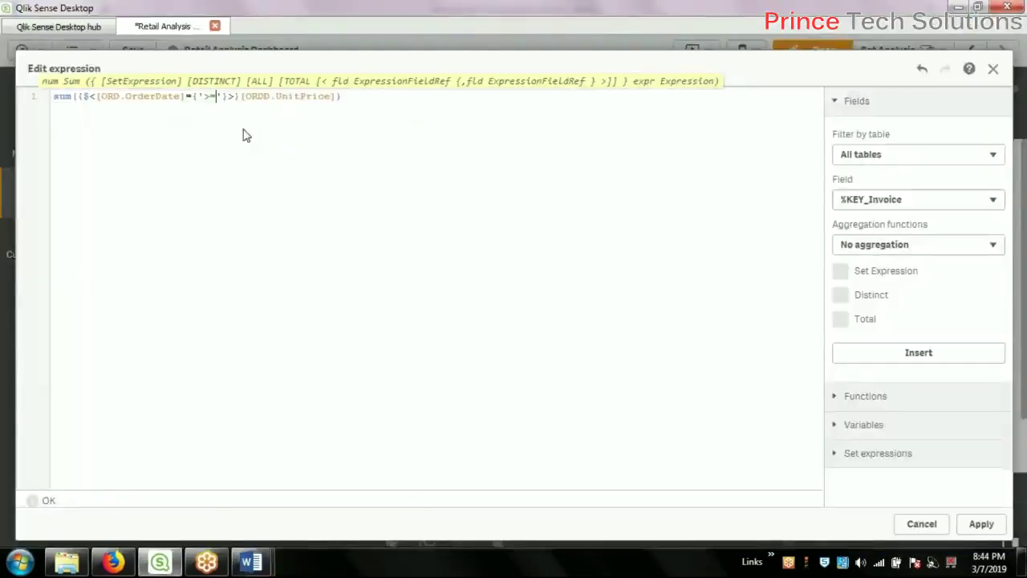
pyautogui.write("$()'}>}[ORDD.UnitPrice])")
pyautogui.hotkey('alt', 'Tab')
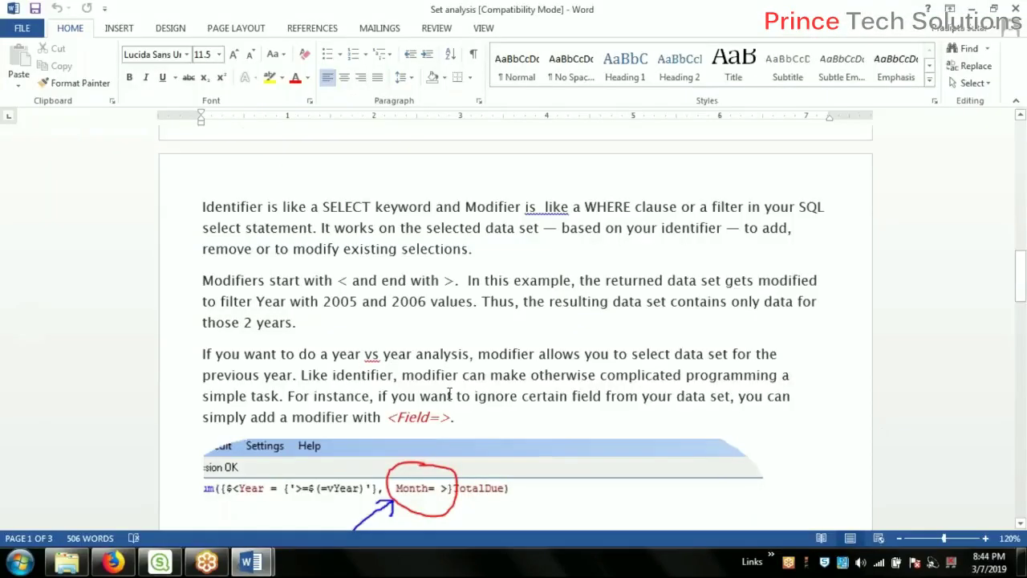
pyautogui.hotkey('alt', 'Tab')
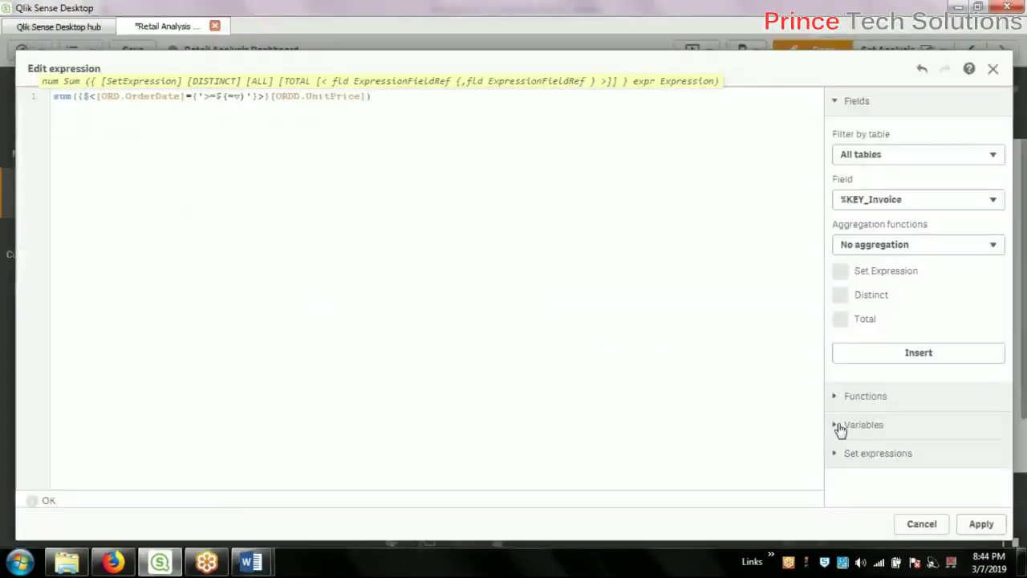
# Step: Remove the stray v, inspect vLastSixMonth's definition, and apply the expression with an empty $(=)
pyautogui.click(837, 425)
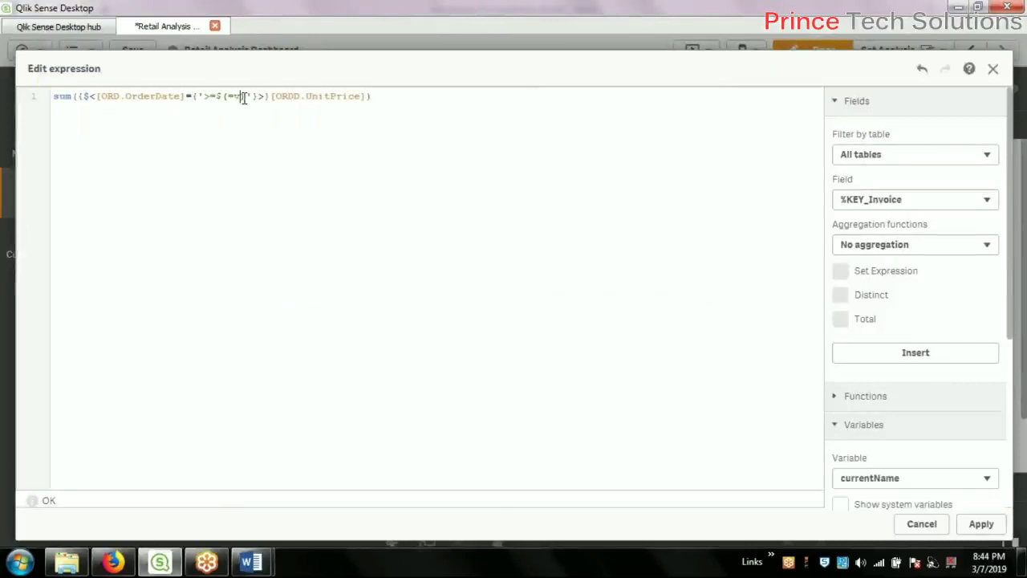
pyautogui.click(349, 194)
pyautogui.press('BackSpace')
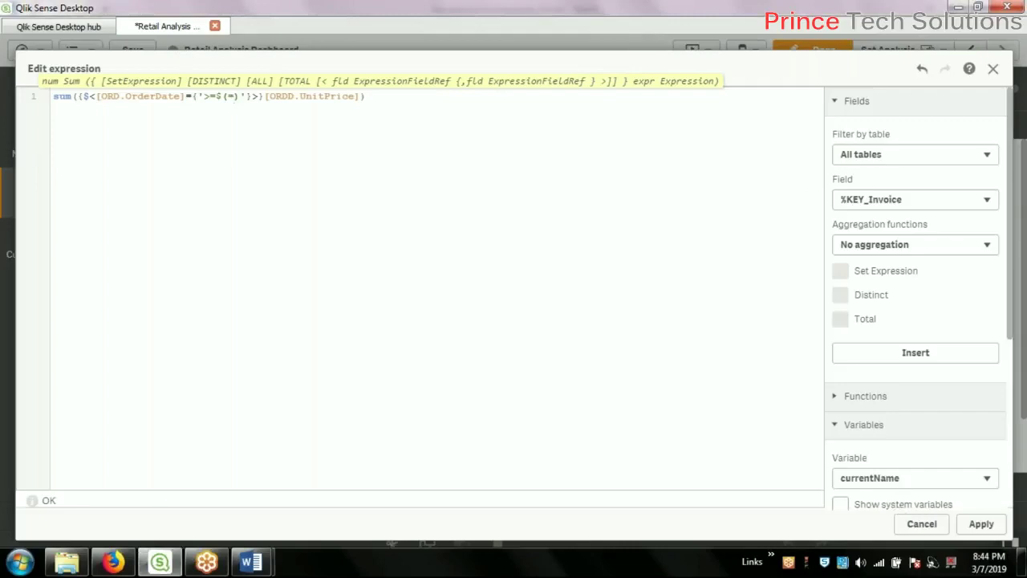
pyautogui.click(956, 482)
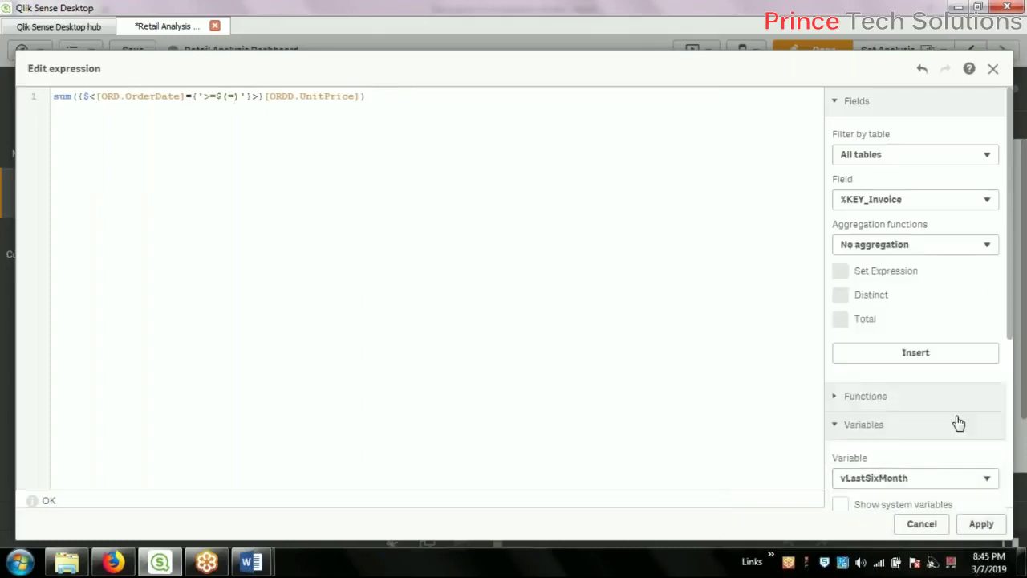
pyautogui.scroll(-2, 960, 423)
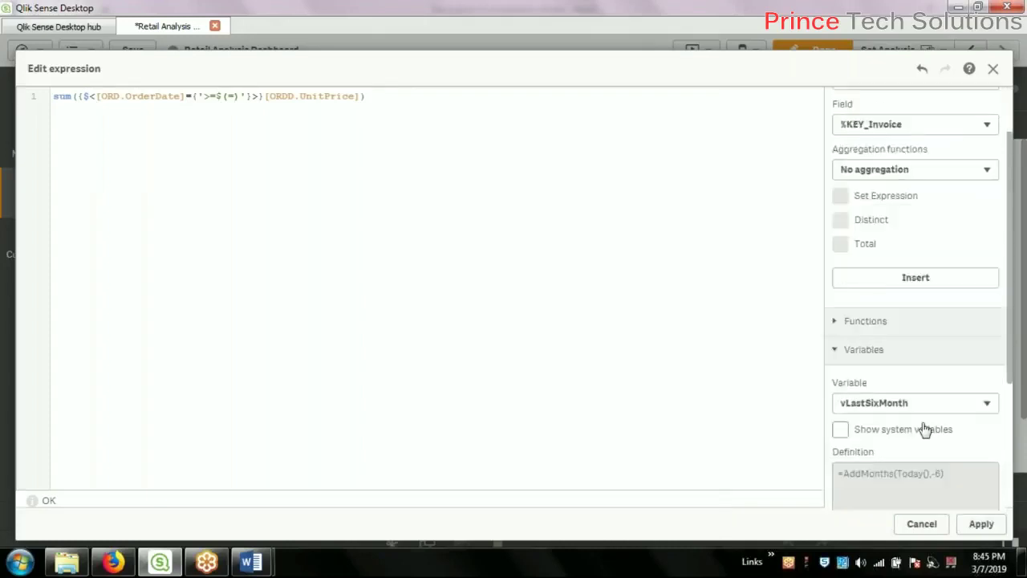
pyautogui.scroll(-4, 926, 430)
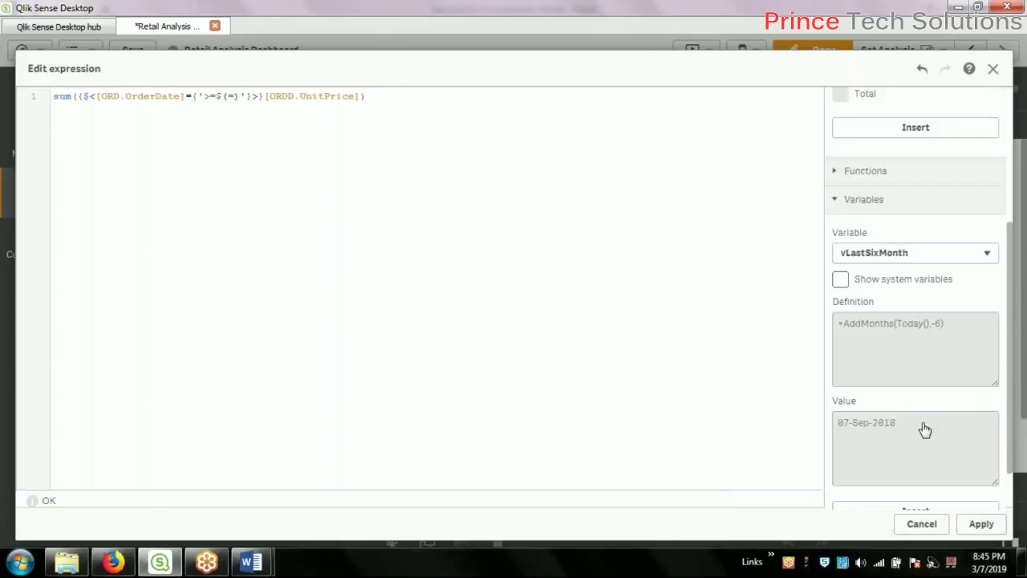
pyautogui.click(981, 524)
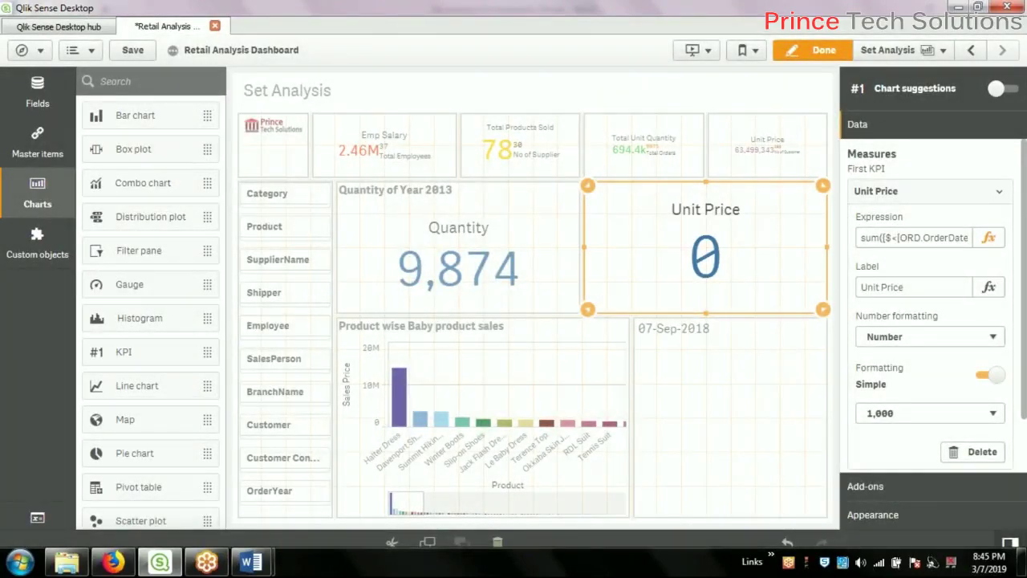
# Step: Insert vLastSixMonth inside the $(=) of the Unit Price expression
pyautogui.click(989, 237)
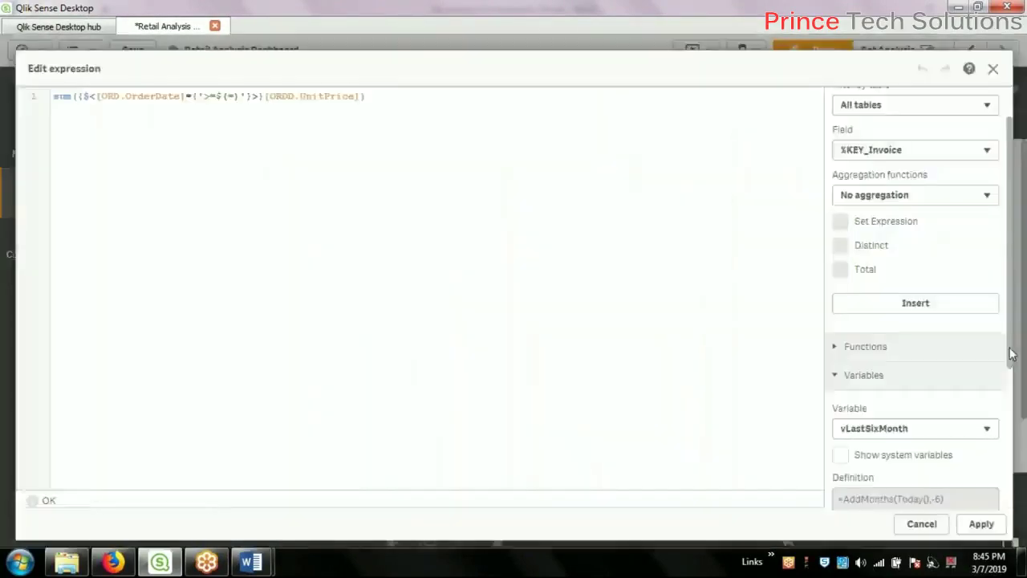
pyautogui.scroll(-1, 908, 356)
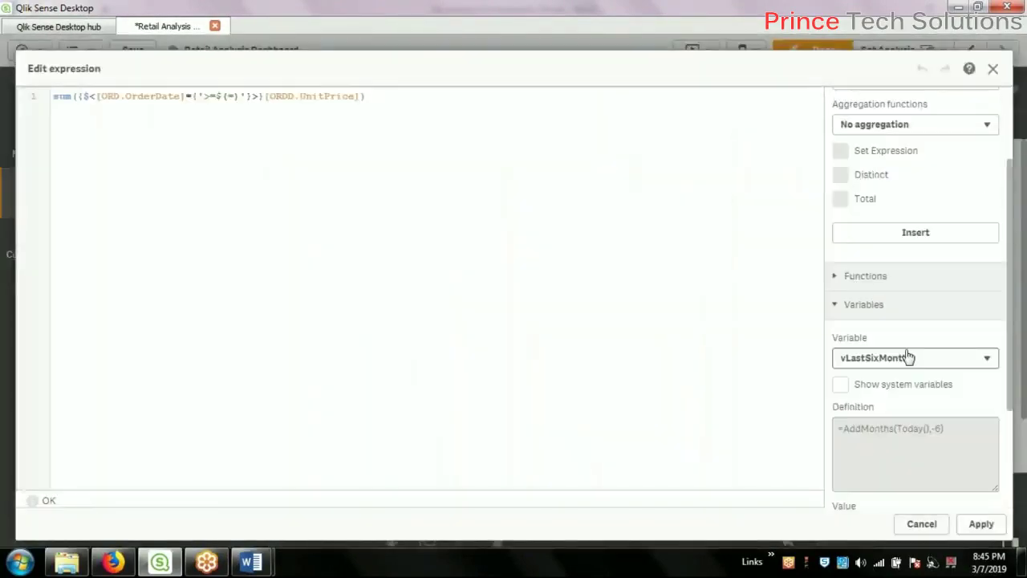
pyautogui.click(232, 96)
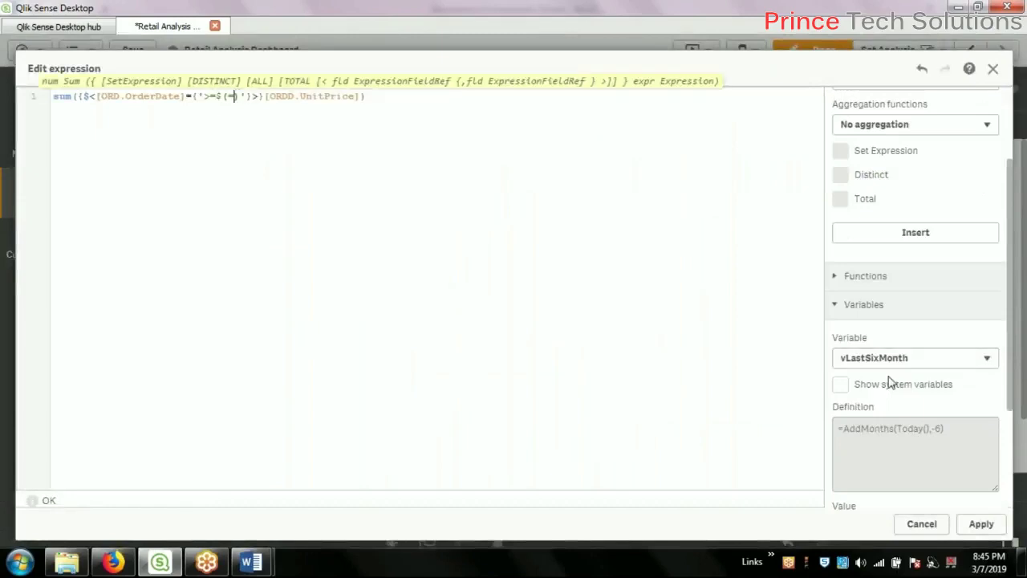
pyautogui.moveTo(944, 429); pyautogui.dragTo(842, 429)
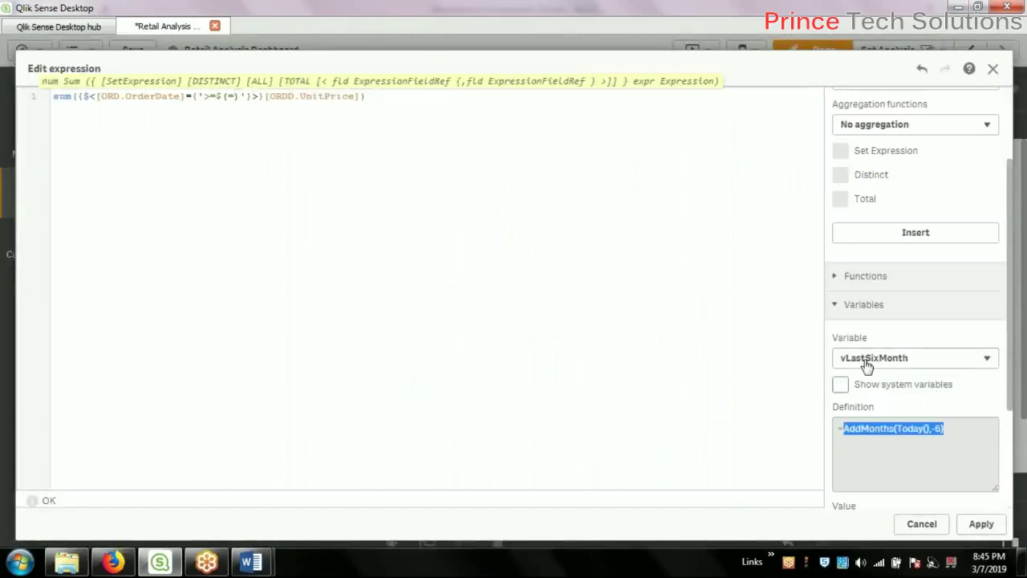
pyautogui.click(841, 376)
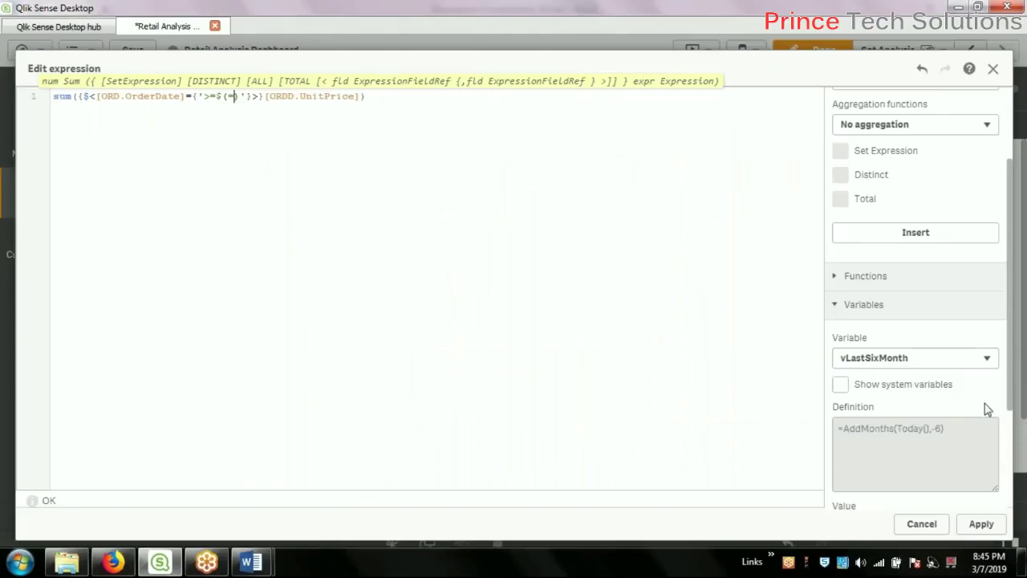
pyautogui.scroll(-1, 899, 458)
pyautogui.scroll(1, 830, 428)
pyautogui.write('vLast')
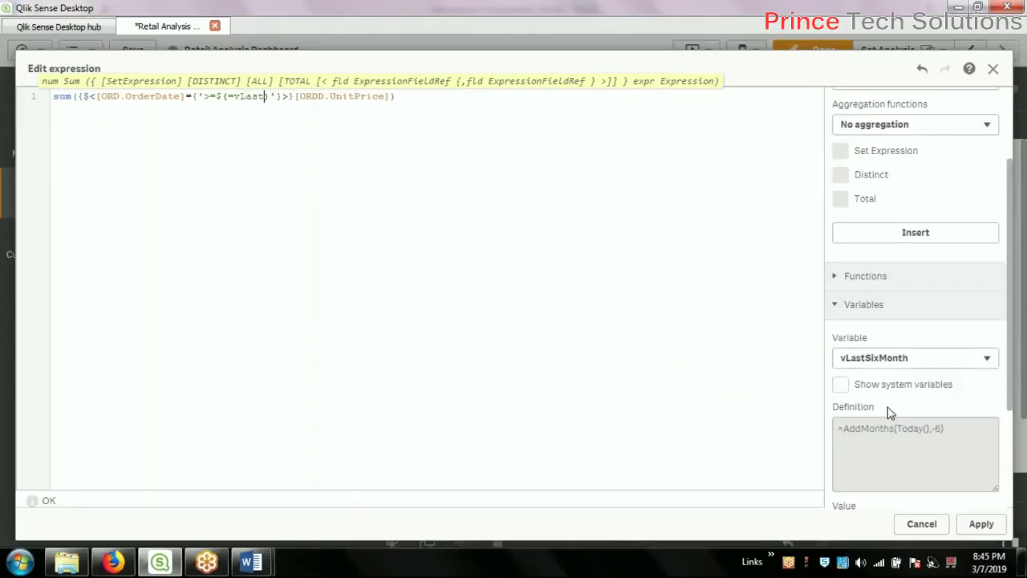
pyautogui.write('SixMonth')
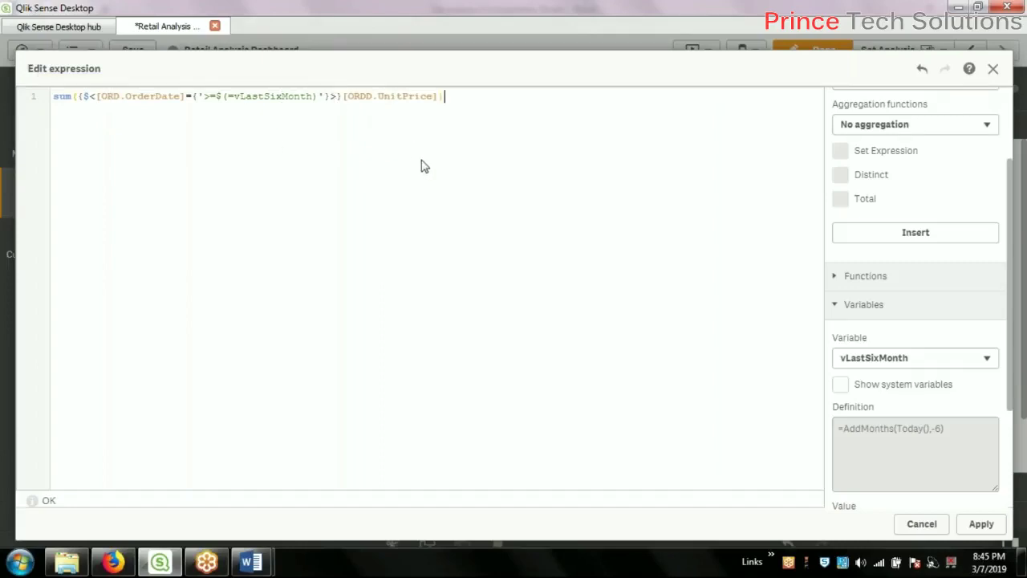
# Step: Apply the >=$(=vLastSixMonth) OrderDate filter, save the app, and exit edit mode
pyautogui.click(96, 95)
pyautogui.click(193, 96)
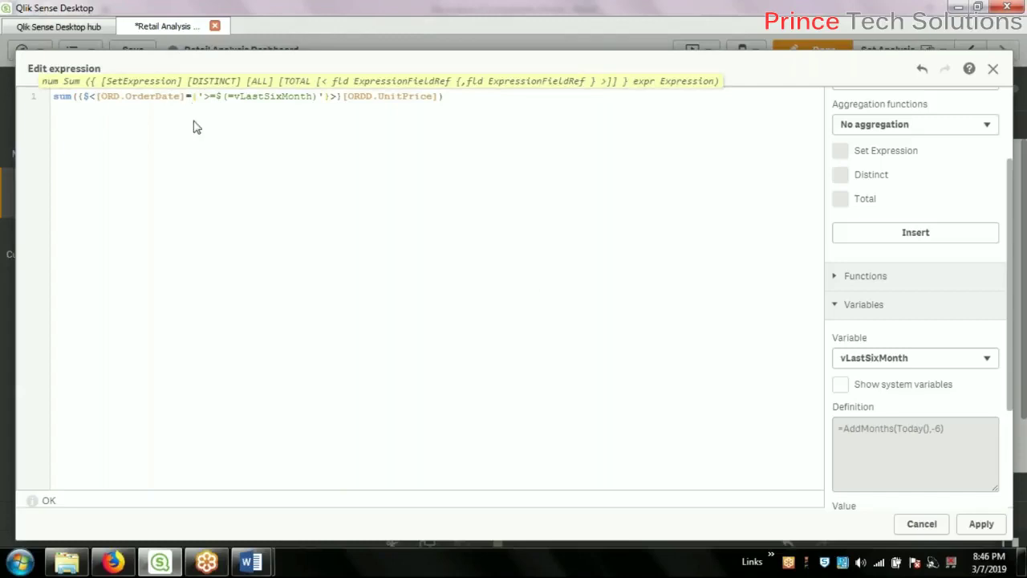
pyautogui.moveTo(202, 97); pyautogui.dragTo(215, 97)
pyautogui.click(266, 198)
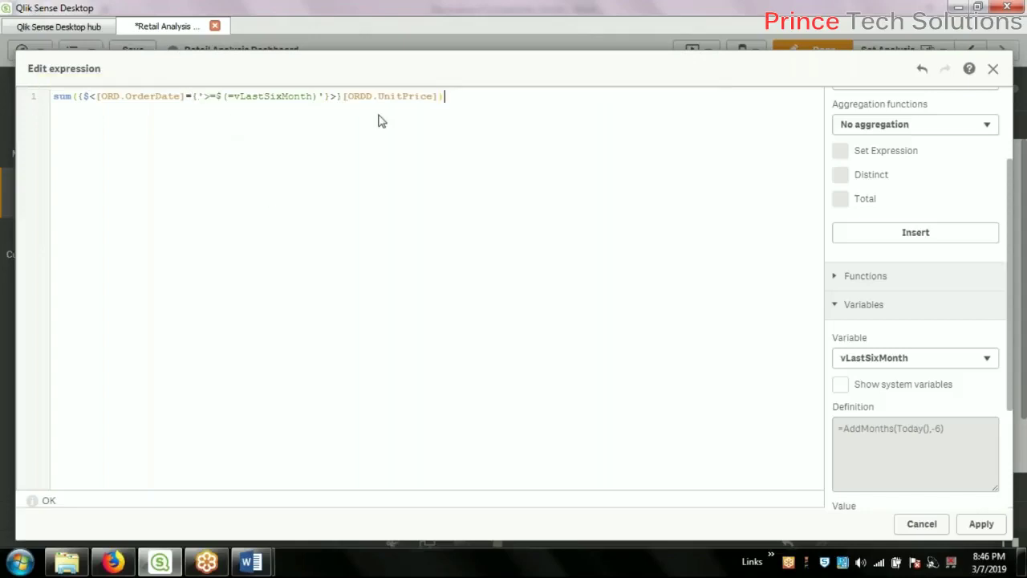
pyautogui.moveTo(204, 96); pyautogui.dragTo(217, 96)
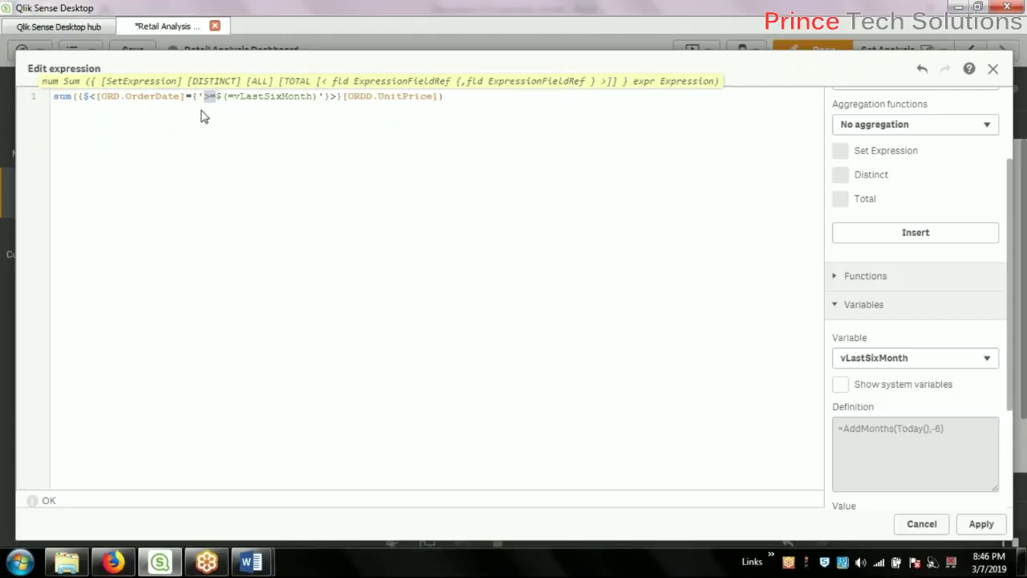
pyautogui.click(203, 116)
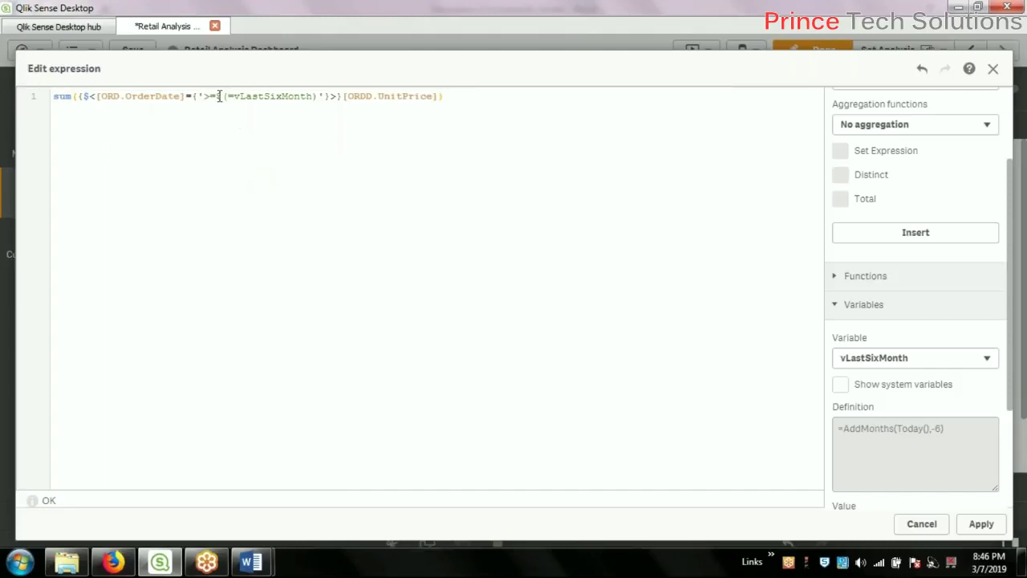
pyautogui.click(218, 96)
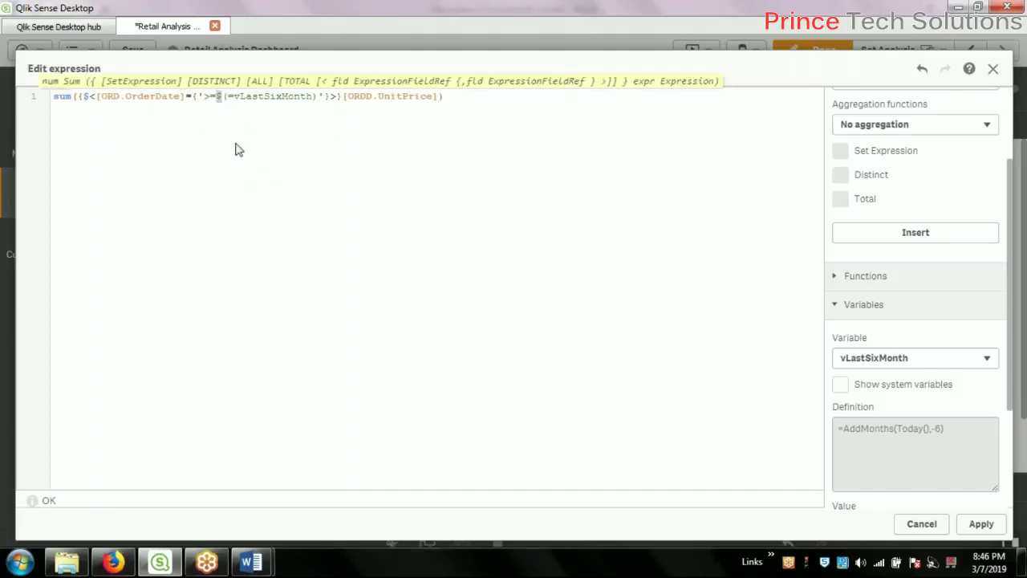
pyautogui.click(231, 117)
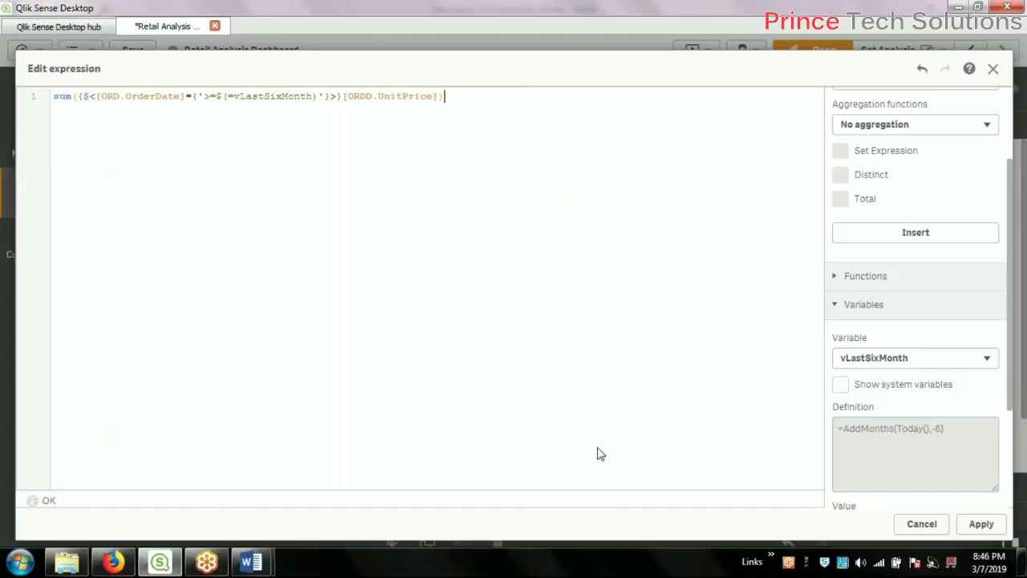
pyautogui.click(980, 526)
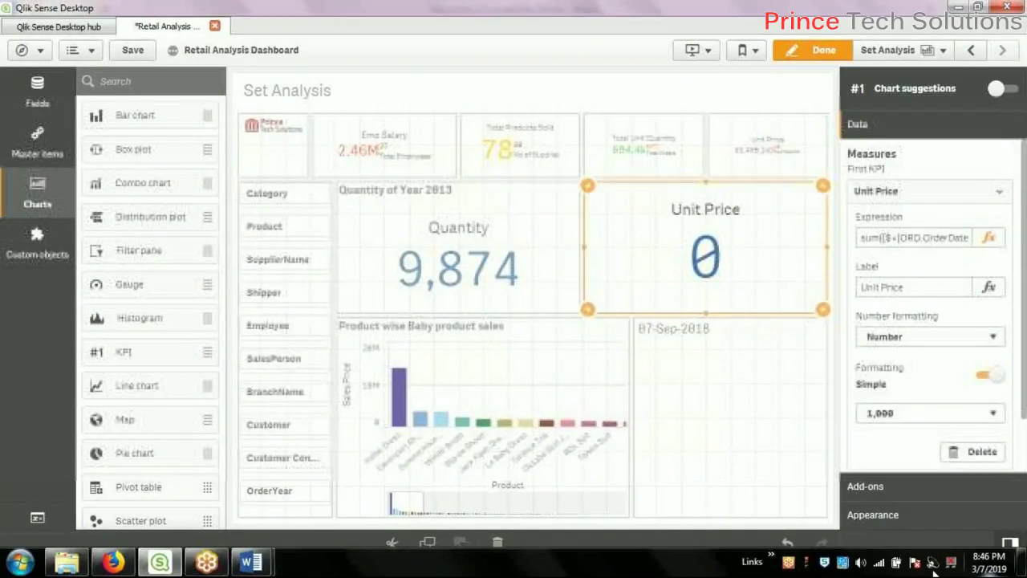
pyautogui.hotkey('ctrl', 's')
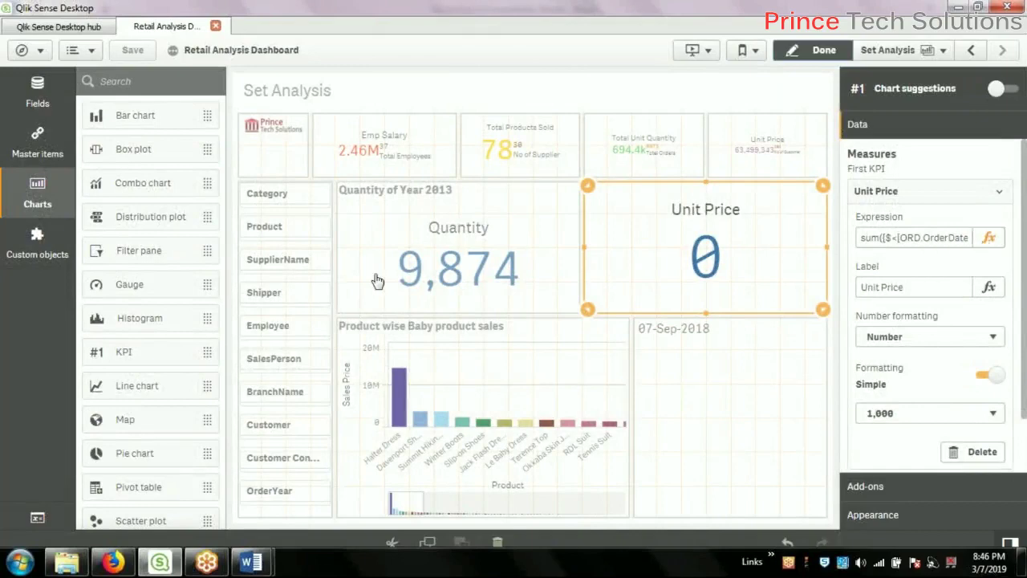
pyautogui.hotkey('ctrl', 'e')
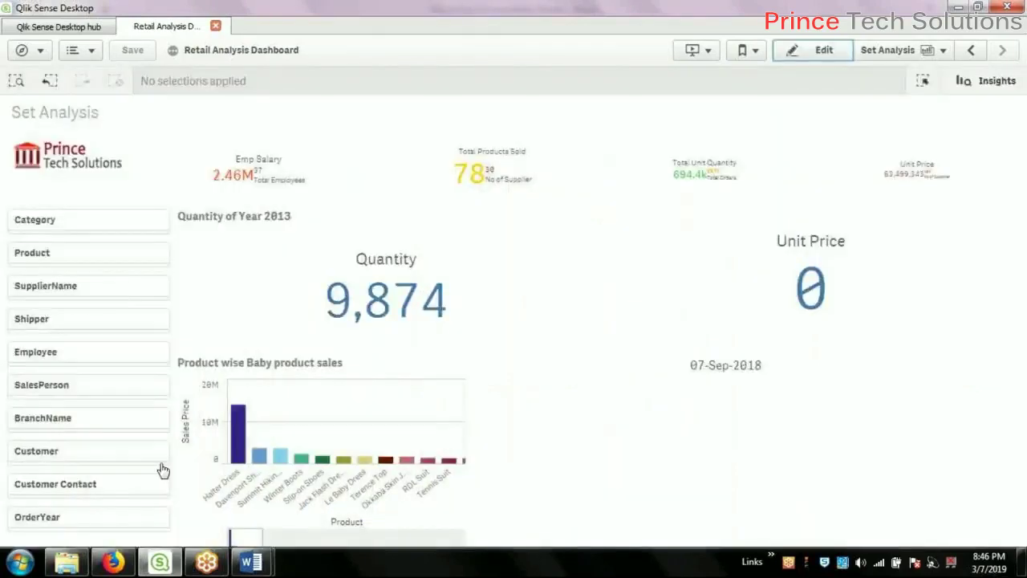
# Step: View the OrderYear filter values, then return the sheet to edit mode
pyautogui.click(120, 517)
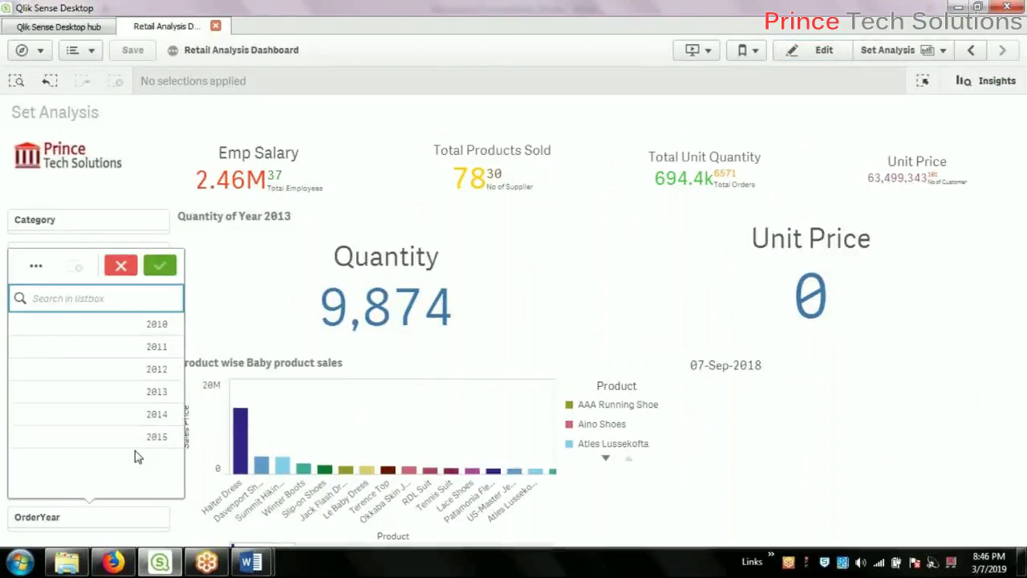
pyautogui.click(824, 50)
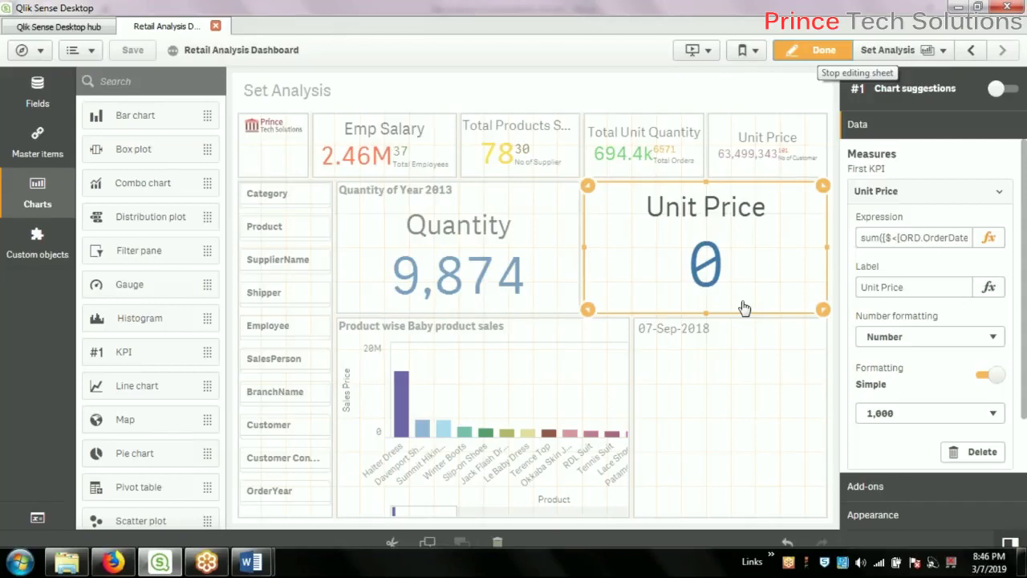
# Step: Change vLastSixMonth's definition to =AddMonths(Today(),-60) and close the Variables dialog
pyautogui.click(710, 416)
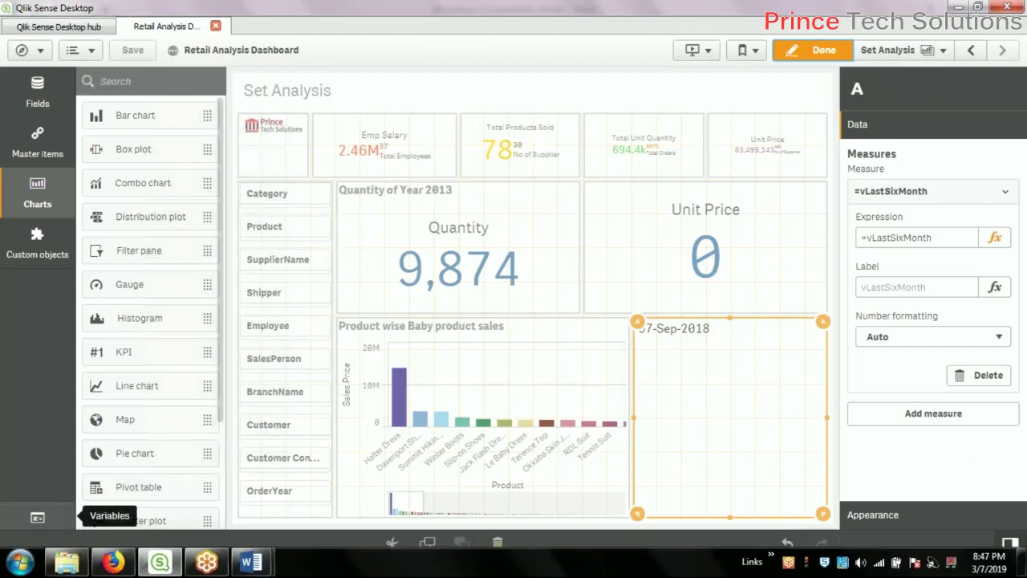
pyautogui.click(37, 518)
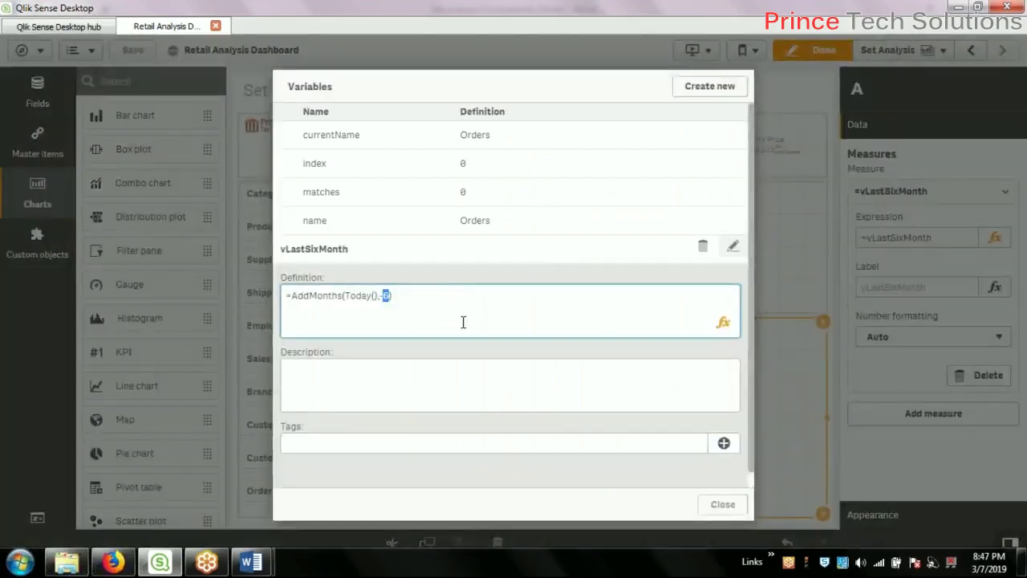
pyautogui.write('60)')
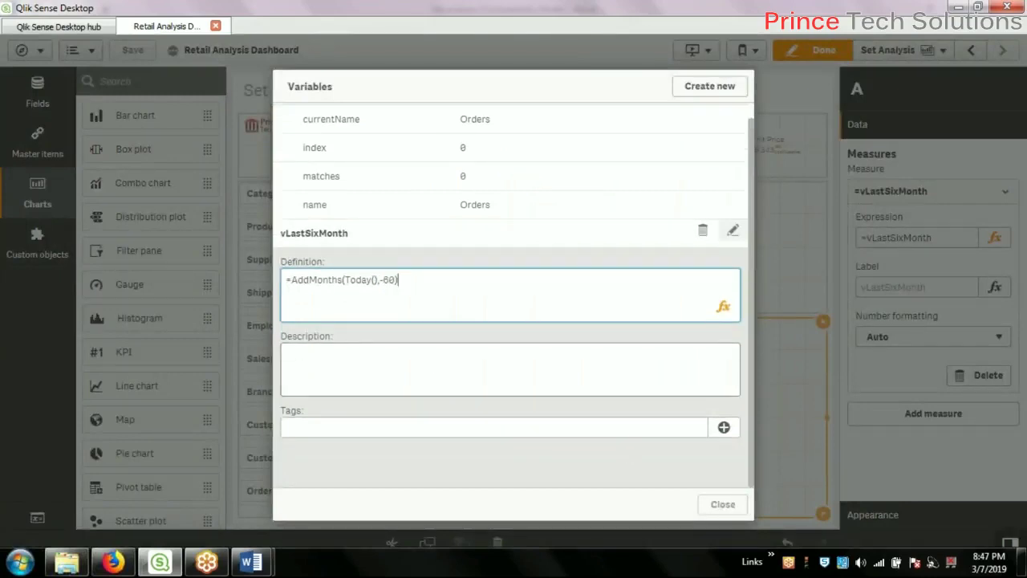
pyautogui.click(722, 504)
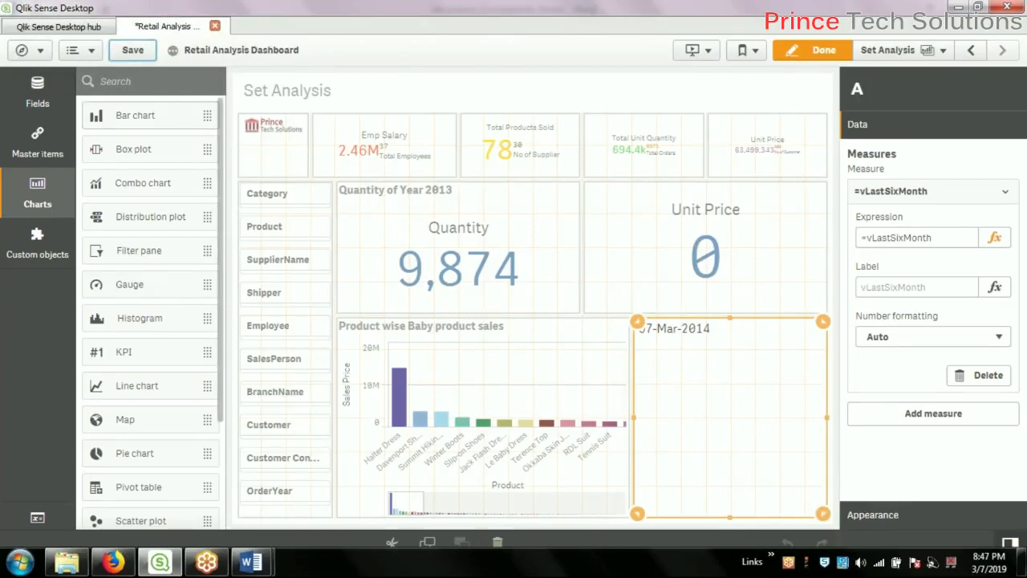
# Step: Select the bar chart and open its Sales Price measure sum([ORDD.UnitPrice]) in the expression editor
pyautogui.click(813, 53)
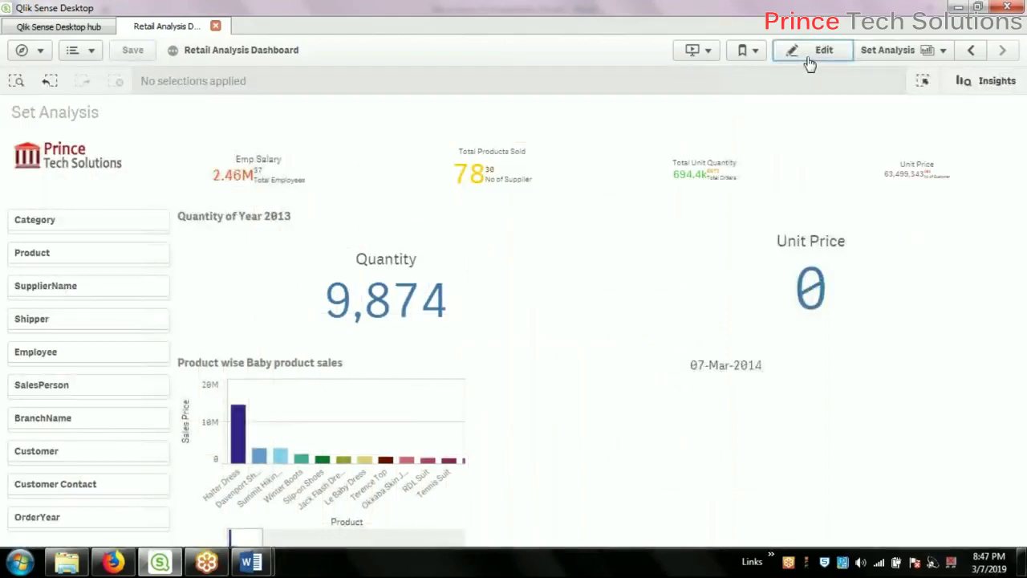
pyautogui.click(811, 58)
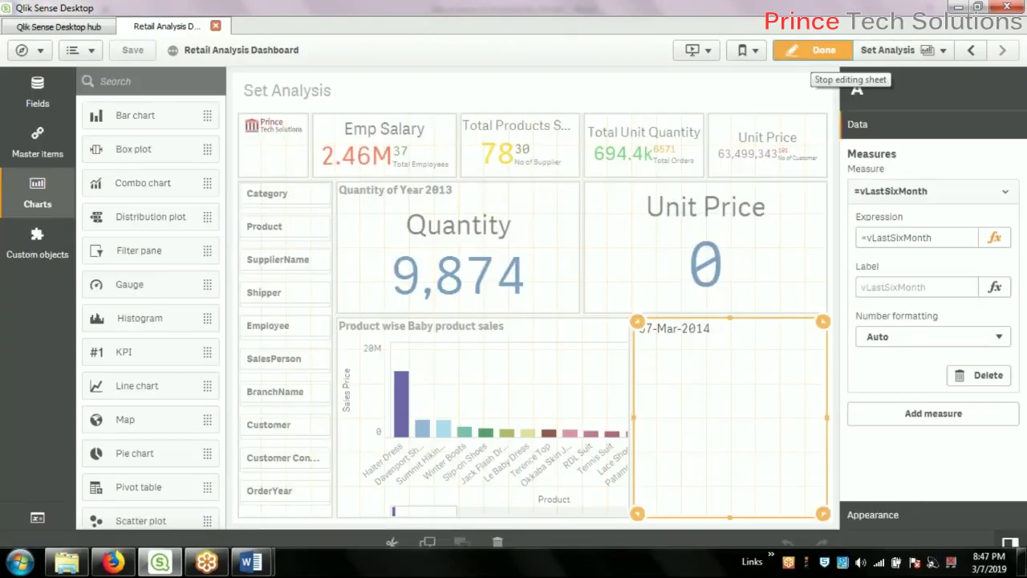
pyautogui.click(482, 385)
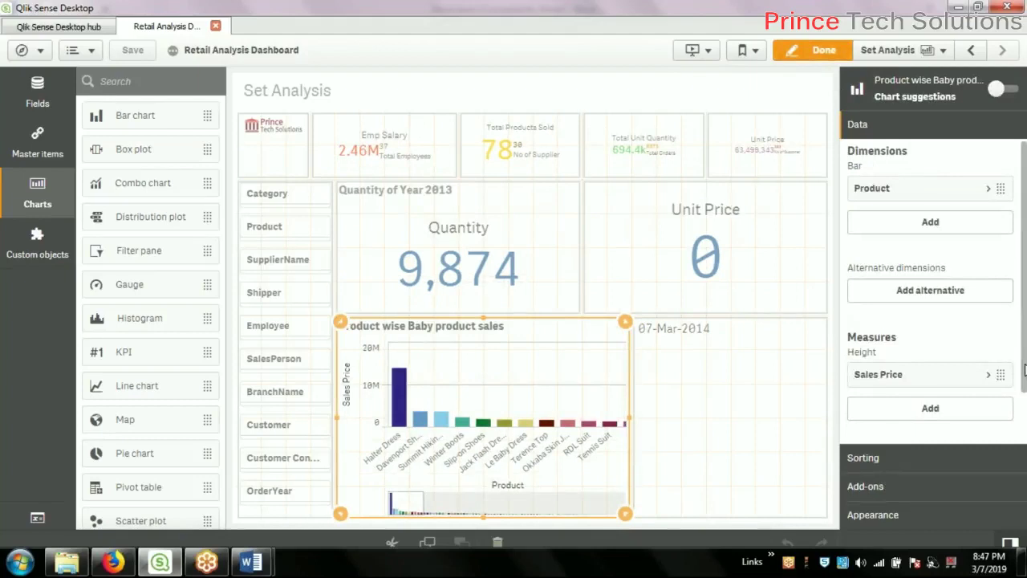
pyautogui.click(802, 289)
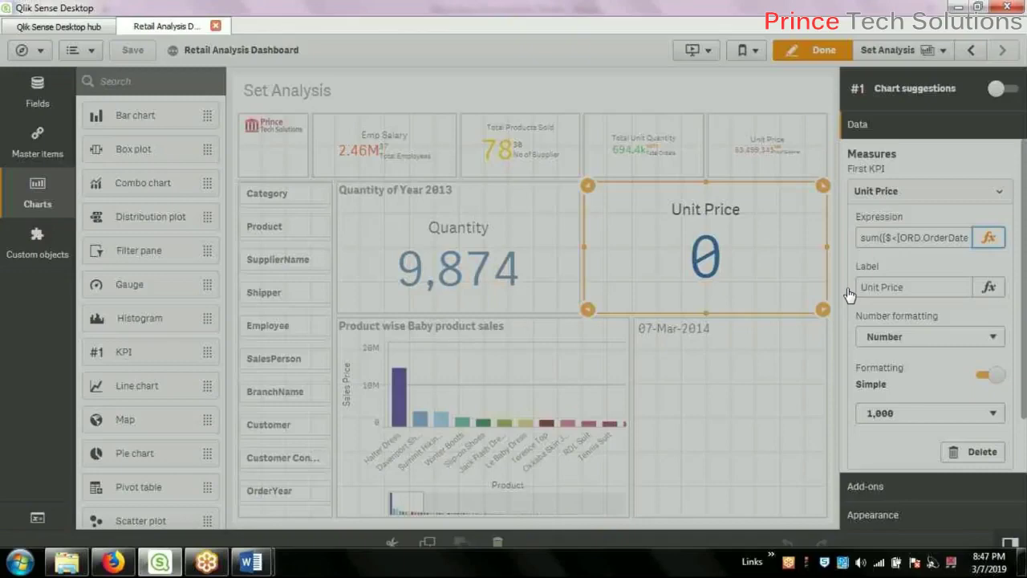
pyautogui.click(989, 237)
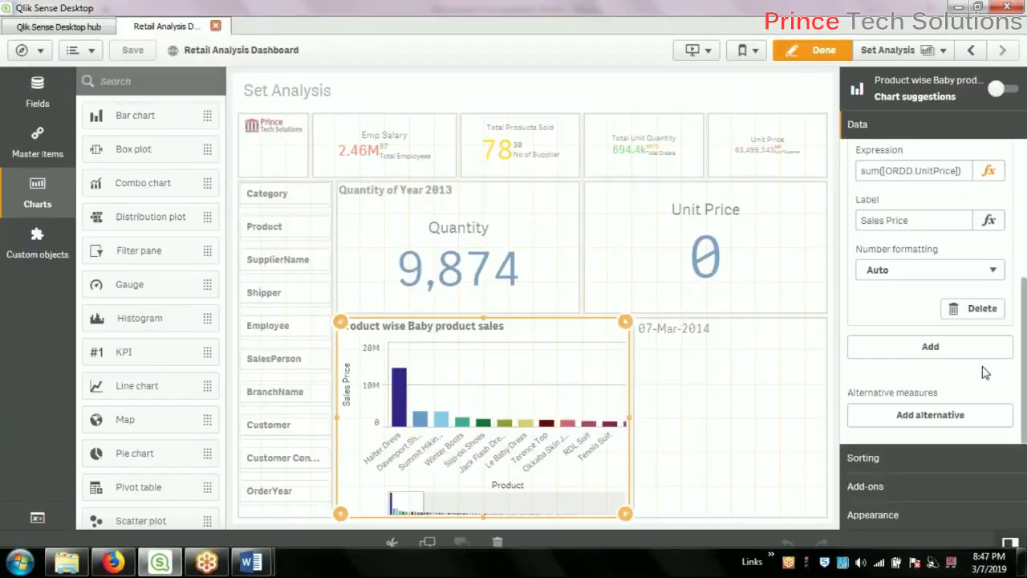
pyautogui.click(989, 173)
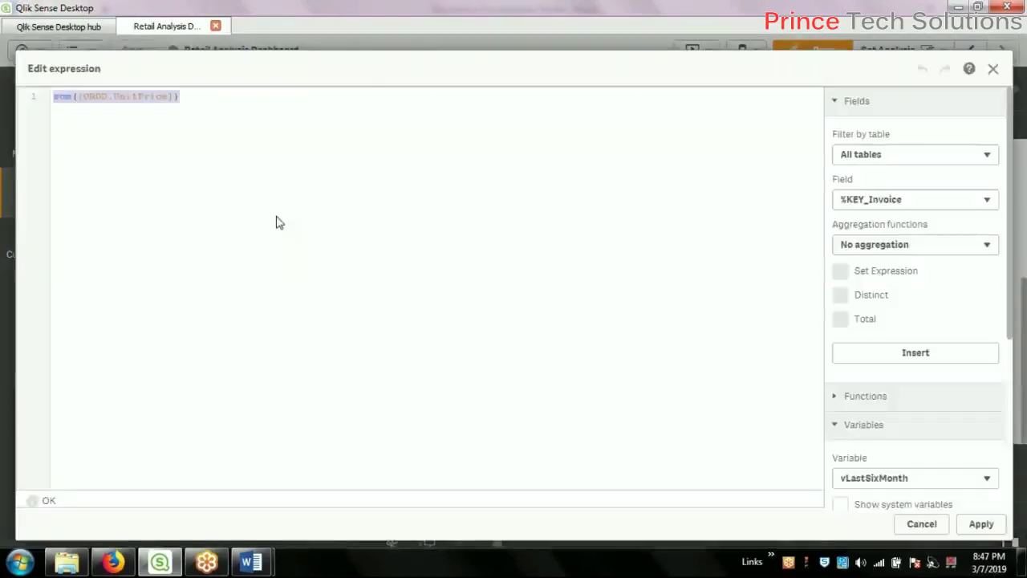
# Step: Paste sum({$<[ORD.OrderDate]={'>=$(=vLastSixMonth)'}>}[ORDD.UnitPrice]) as Sales Price, fix its quoting, and apply
pyautogui.hotkey('ctrl', 'a')
pyautogui.write("sum({<[ORD.OrderDate]={'>=$(=vLastSixMonth)'}>}[ORDD.UnitPrice])")
pyautogui.click(84, 96)
pyautogui.write('$')
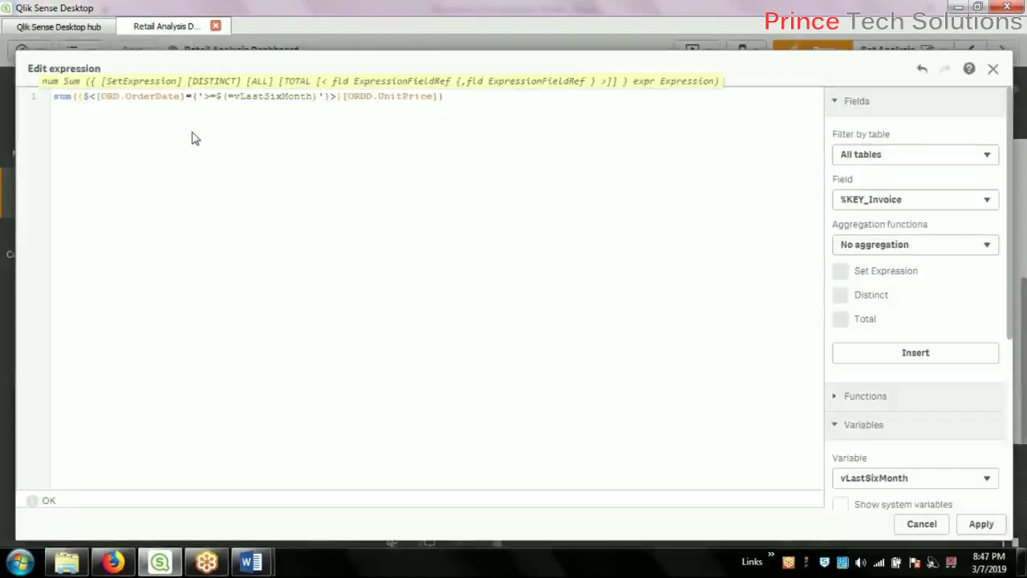
pyautogui.click(192, 95)
pyautogui.click(200, 96)
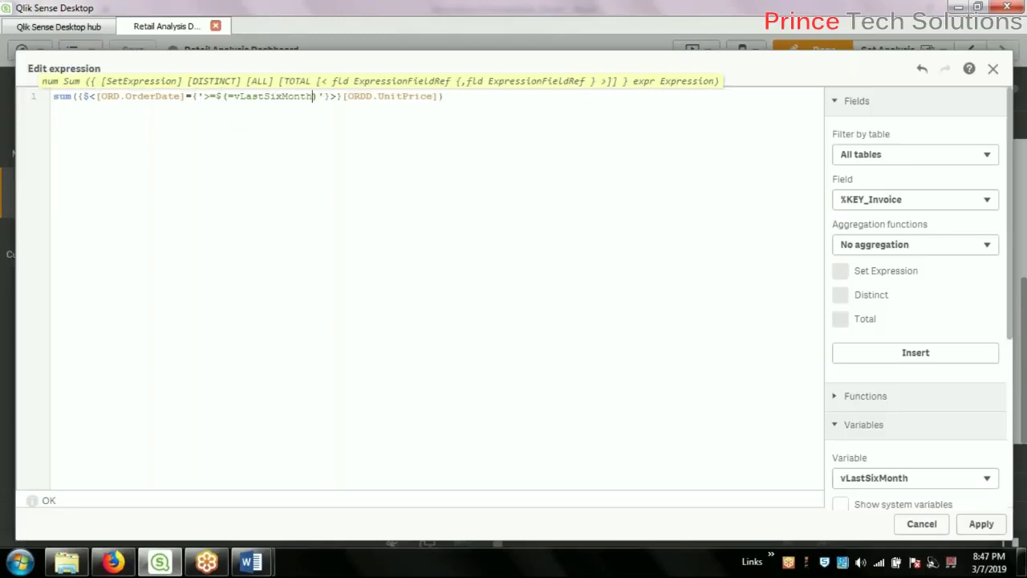
pyautogui.click(981, 524)
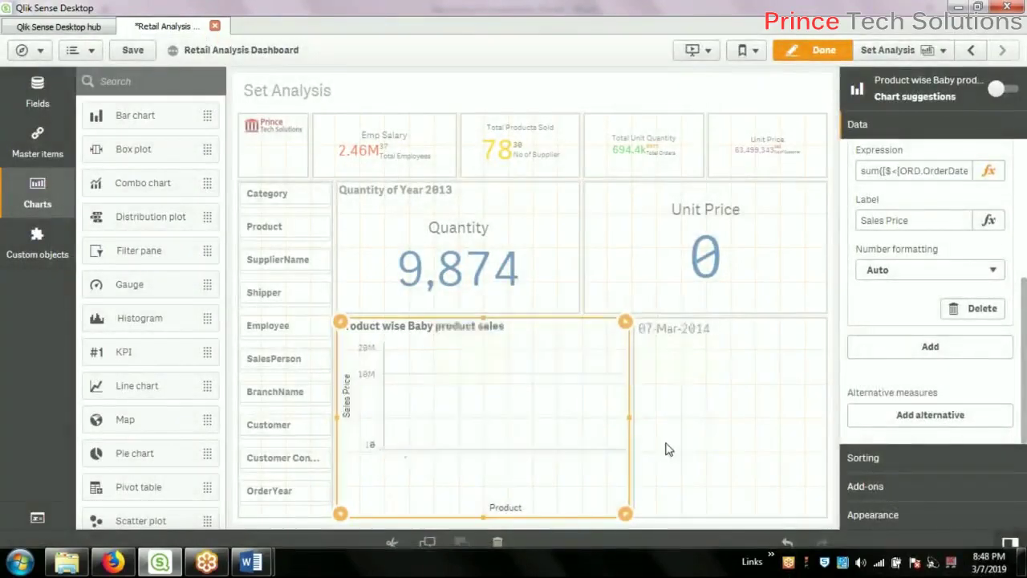
# Step: Open the Data load editor in a new tab, review the script, and return to the sheet
pyautogui.click(40, 54)
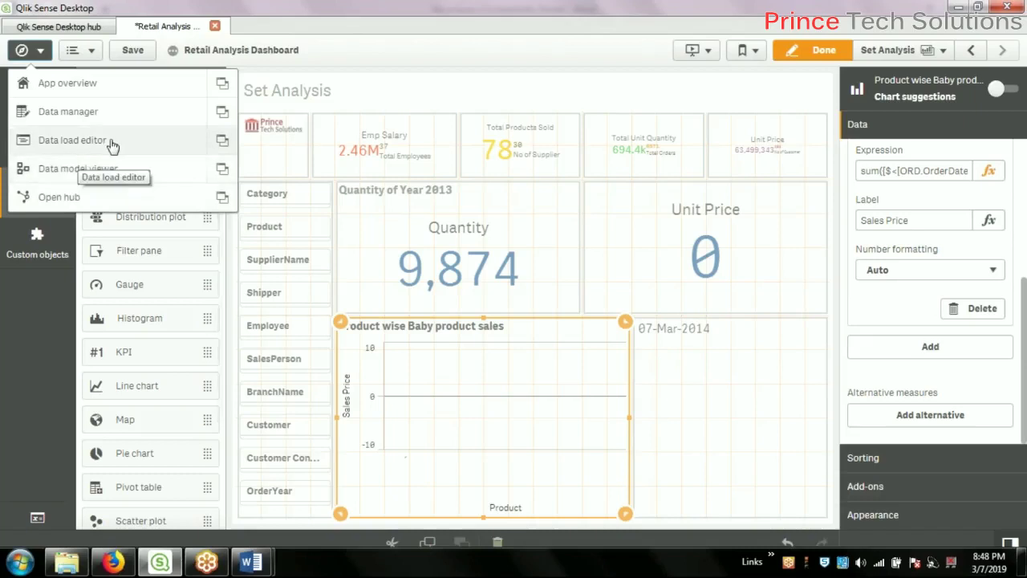
pyautogui.click(223, 140)
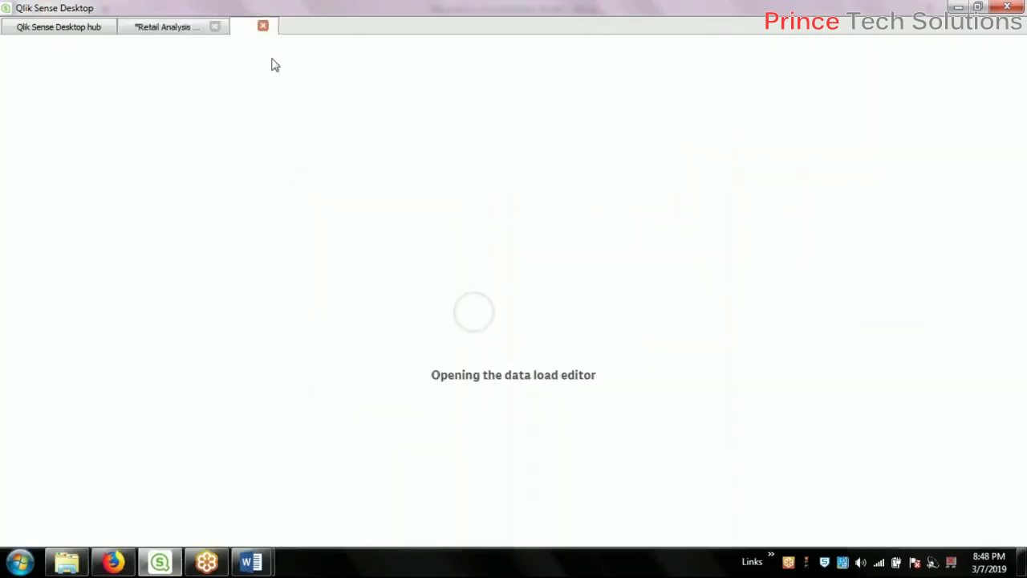
pyautogui.click(184, 28)
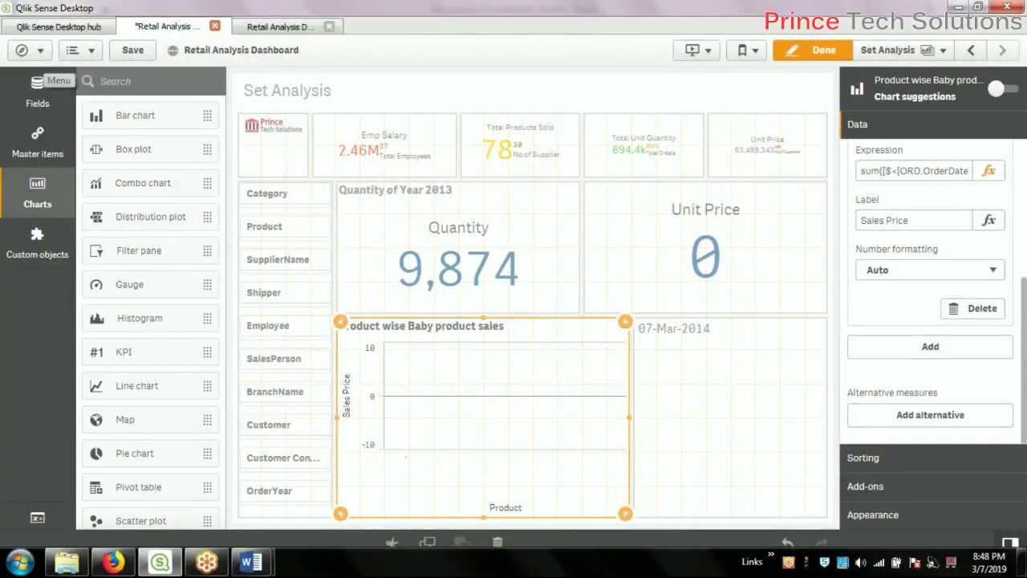
pyautogui.click(40, 53)
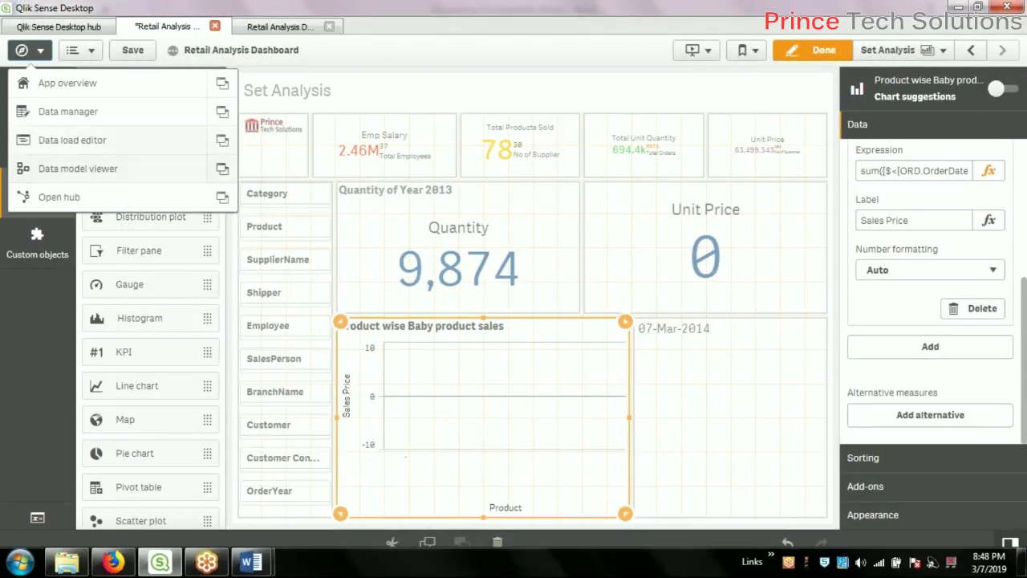
pyautogui.click(222, 141)
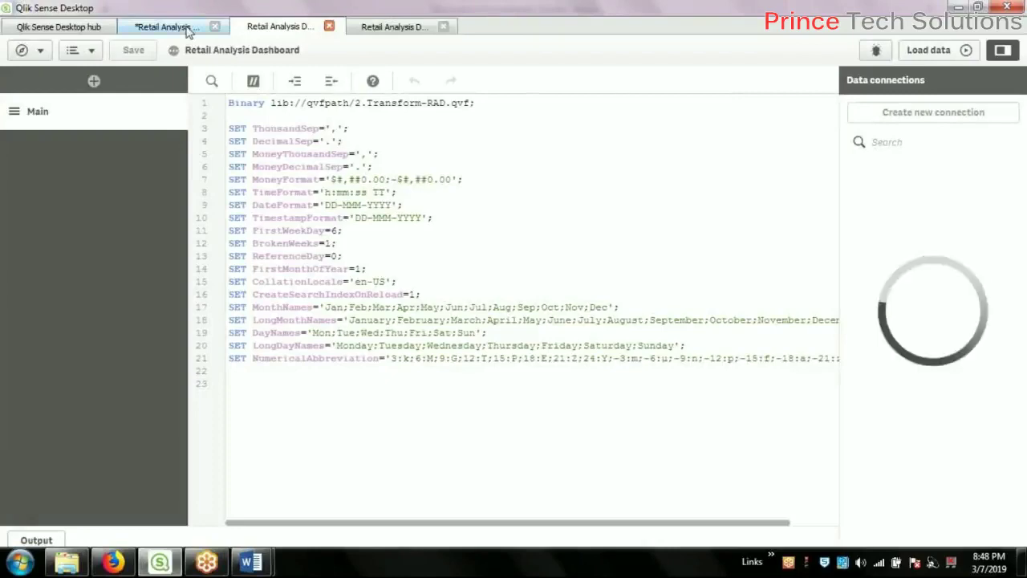
pyautogui.click(164, 27)
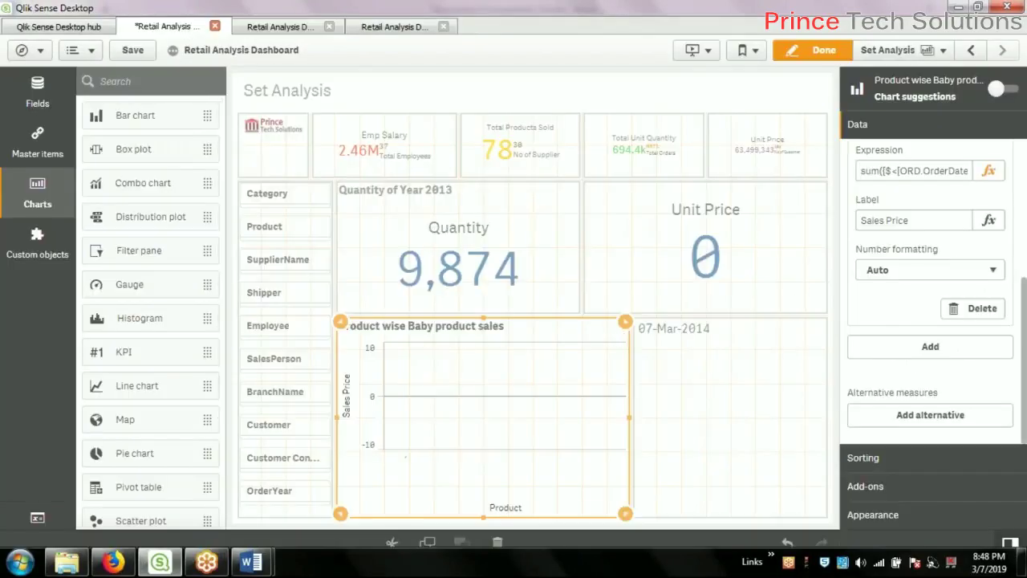
pyautogui.click(288, 27)
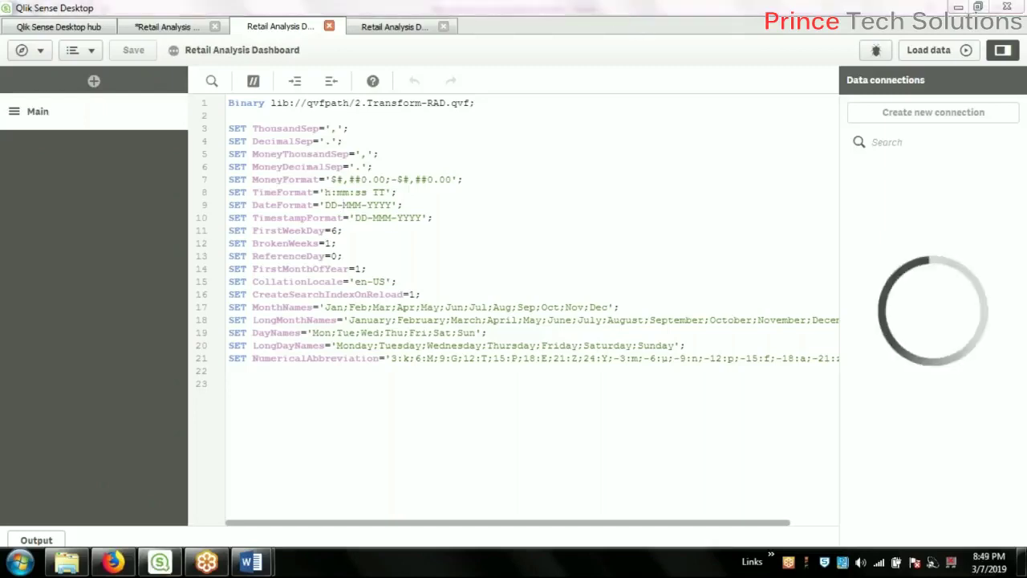
pyautogui.click(164, 26)
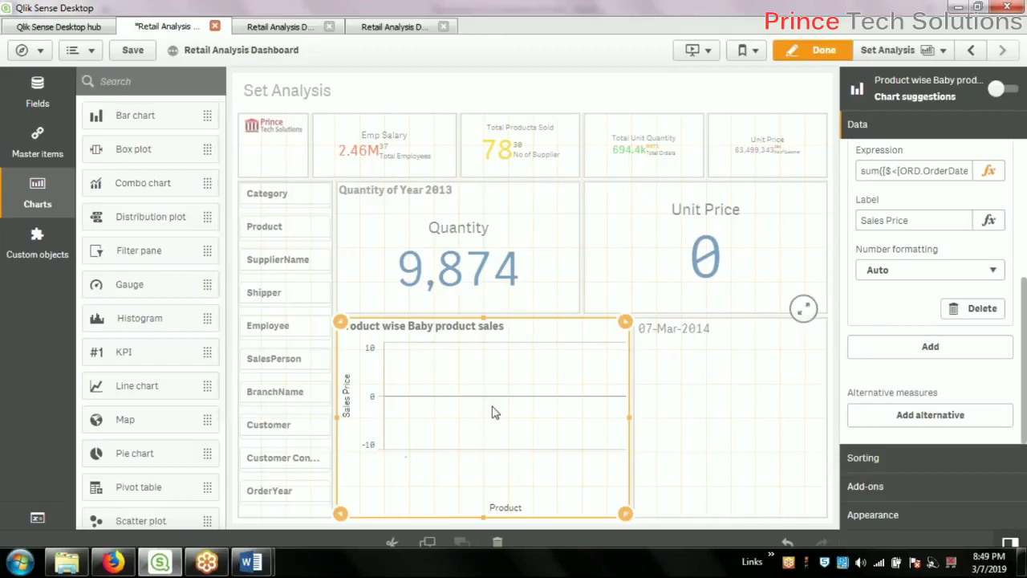
# Step: Review the bar chart's Sales Price expression without changing it
pyautogui.click(531, 335)
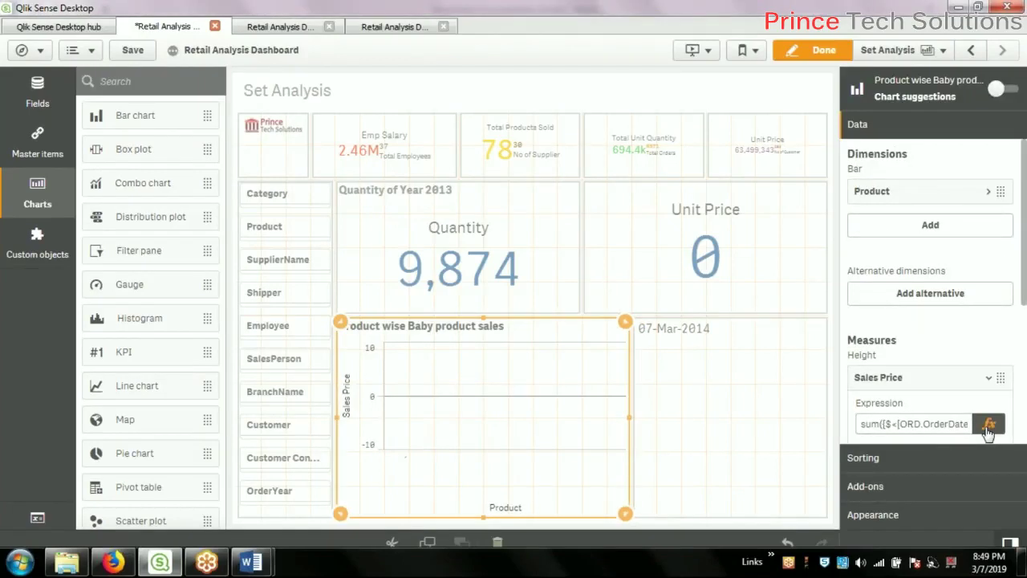
pyautogui.click(990, 425)
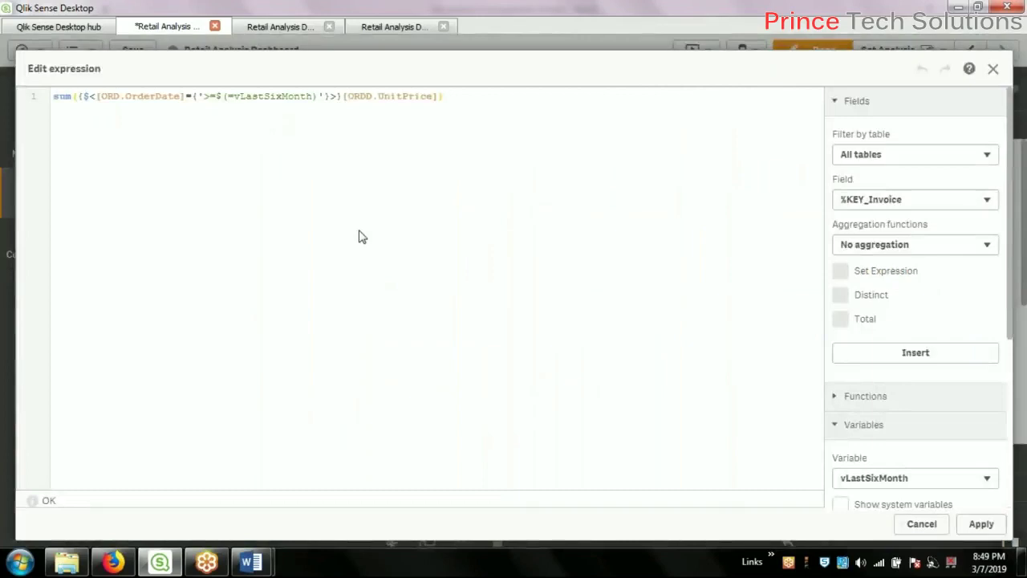
pyautogui.click(981, 523)
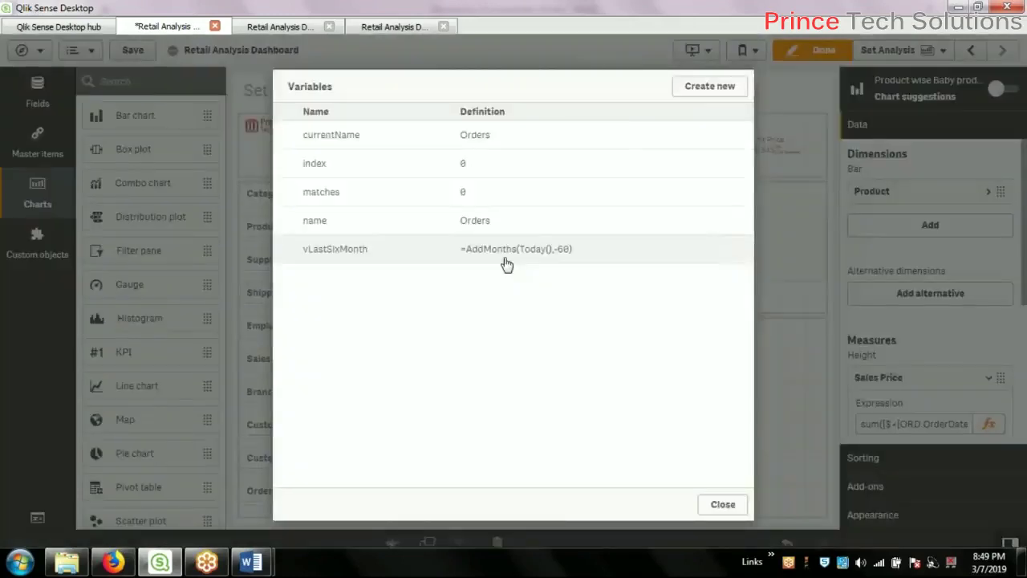
# Step: Change the vLastSixMonth definition to =AddMonths(Today(),-84)
pyautogui.click(506, 265)
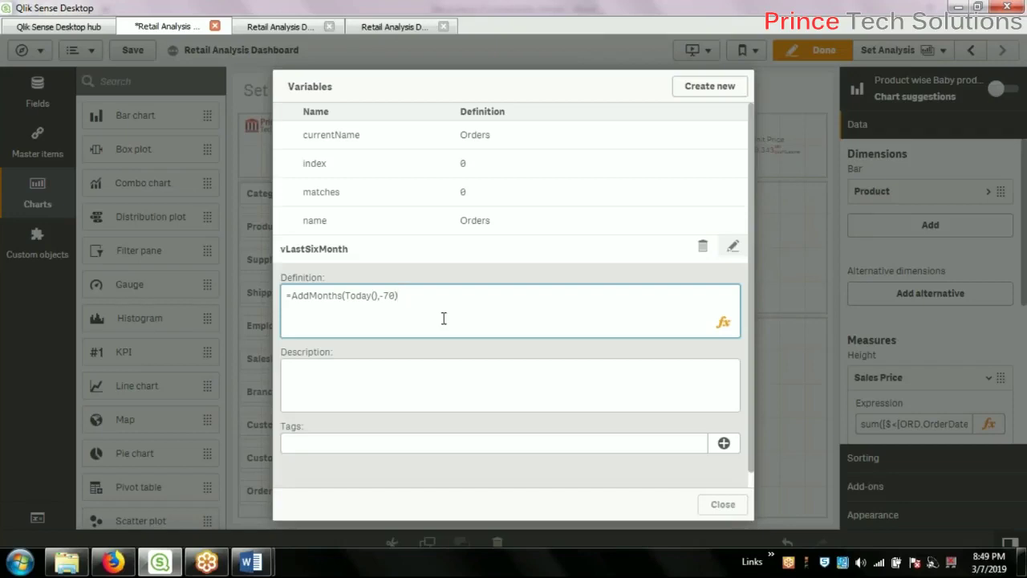
pyautogui.click(390, 296)
pyautogui.press('BackSpace')
pyautogui.press('Delete')
pyautogui.write('7')
pyautogui.press('BackSpace')
pyautogui.write('84')
pyautogui.click(647, 392)
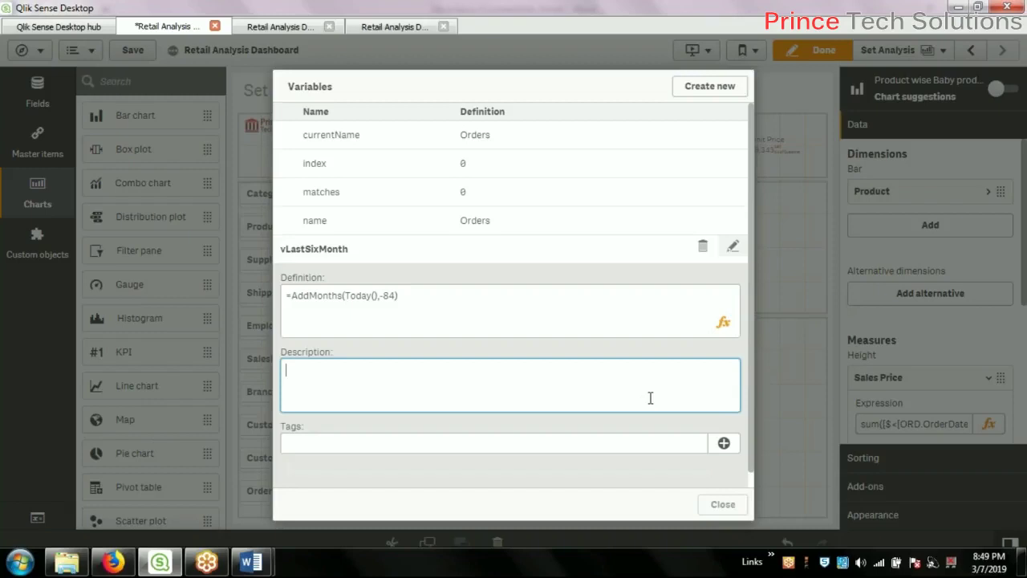
# Step: Close the variables list and select the date text object
pyautogui.scroll(-1, 650, 398)
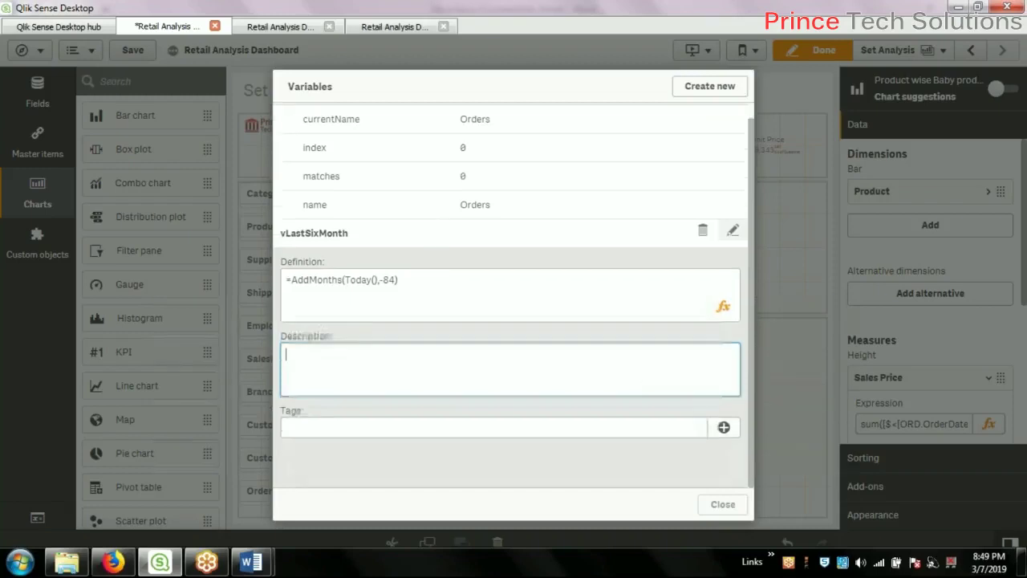
pyautogui.click(723, 506)
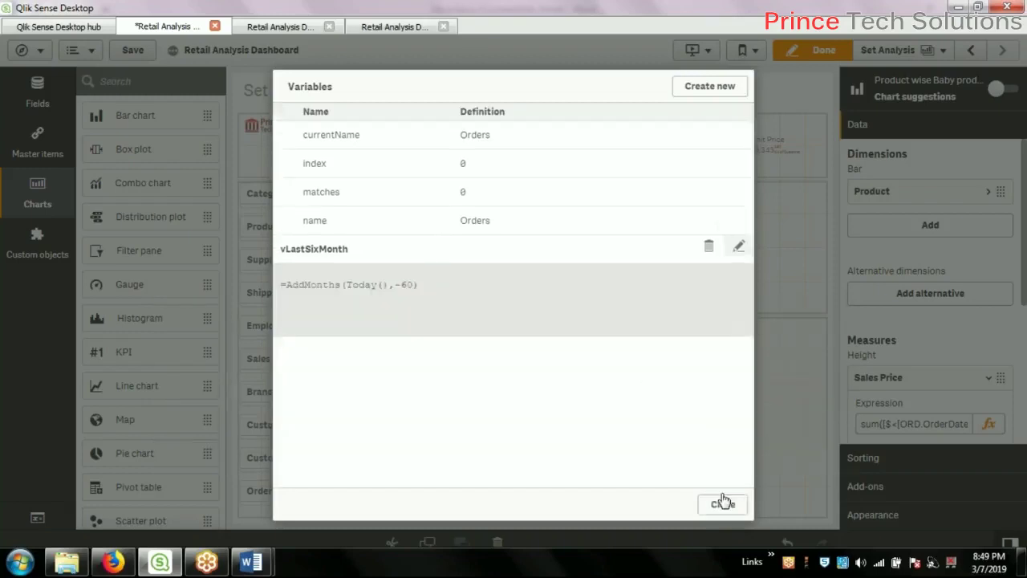
pyautogui.click(723, 502)
pyautogui.click(739, 457)
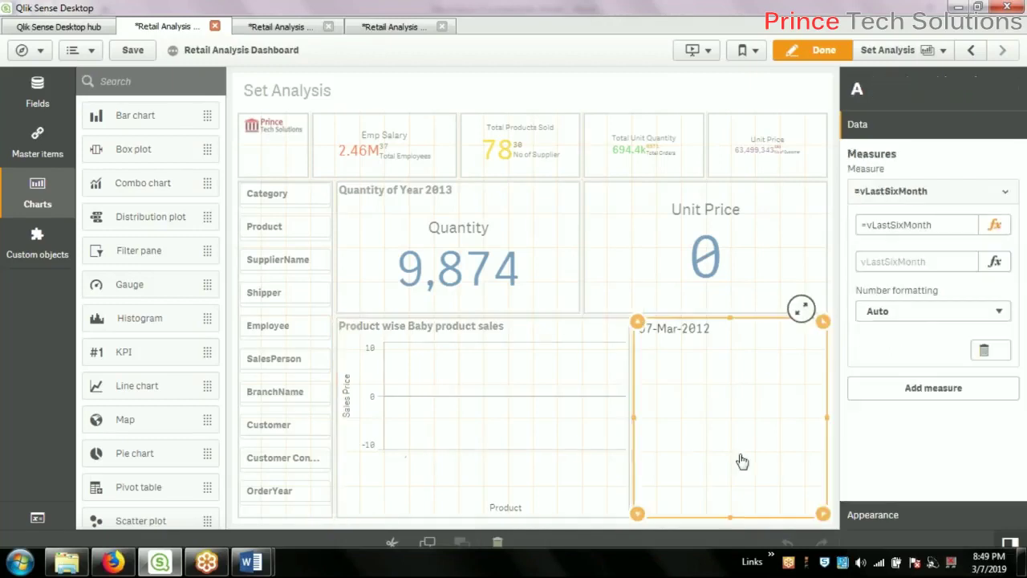
# Step: Save the app and inspect the date text object's =vLastSixMonth content
pyautogui.click(135, 51)
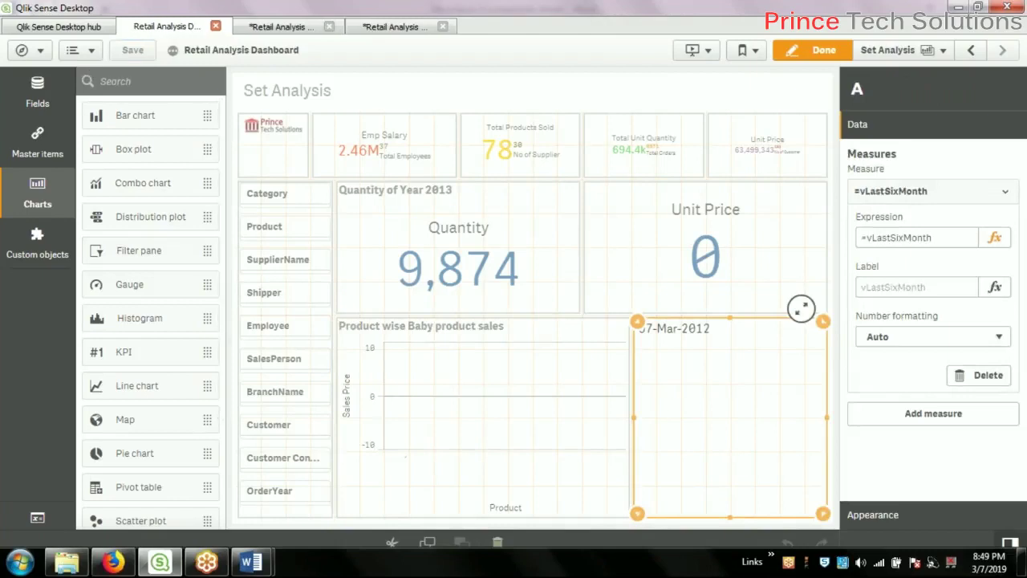
pyautogui.click(799, 307)
pyautogui.tripleClick(725, 345)
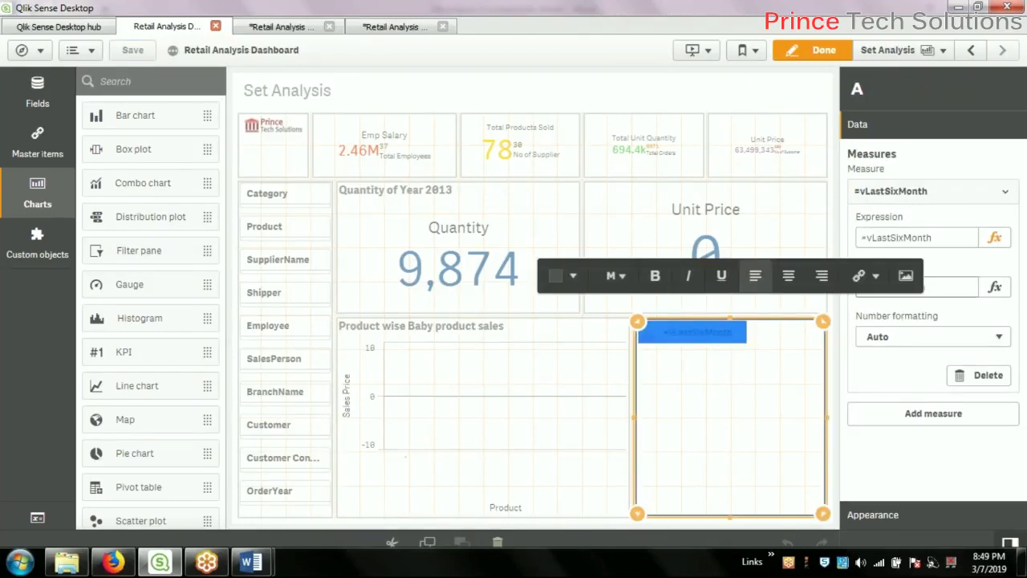
pyautogui.click(996, 240)
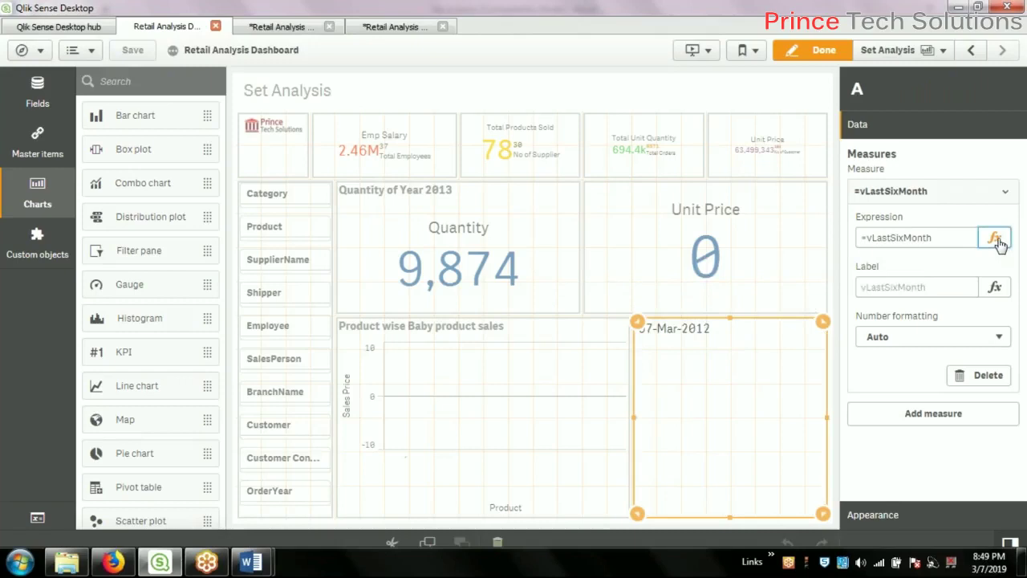
# Step: Open the measure's expression, try typing 'ord', and close it without applying
pyautogui.click(997, 240)
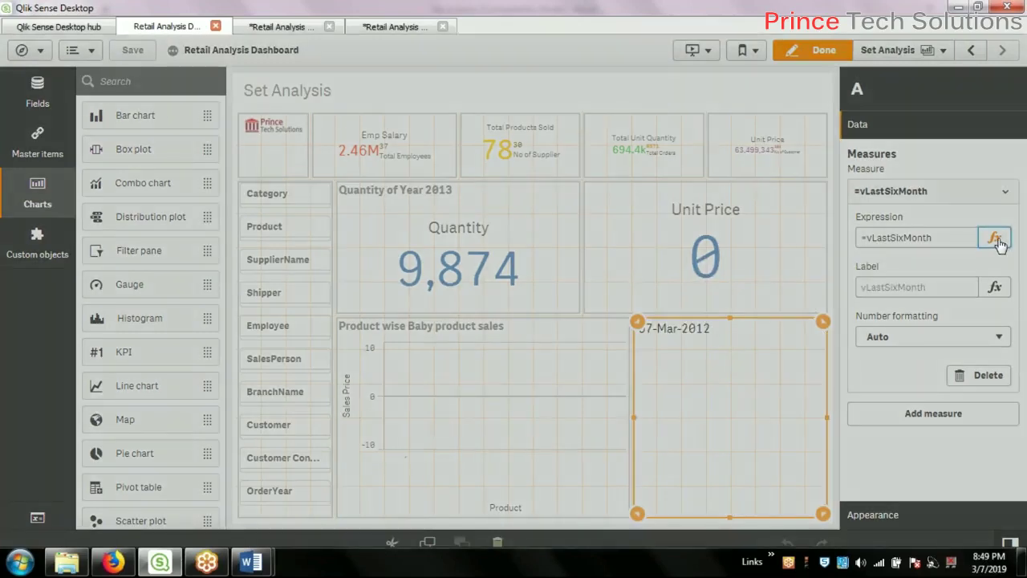
pyautogui.write('ord')
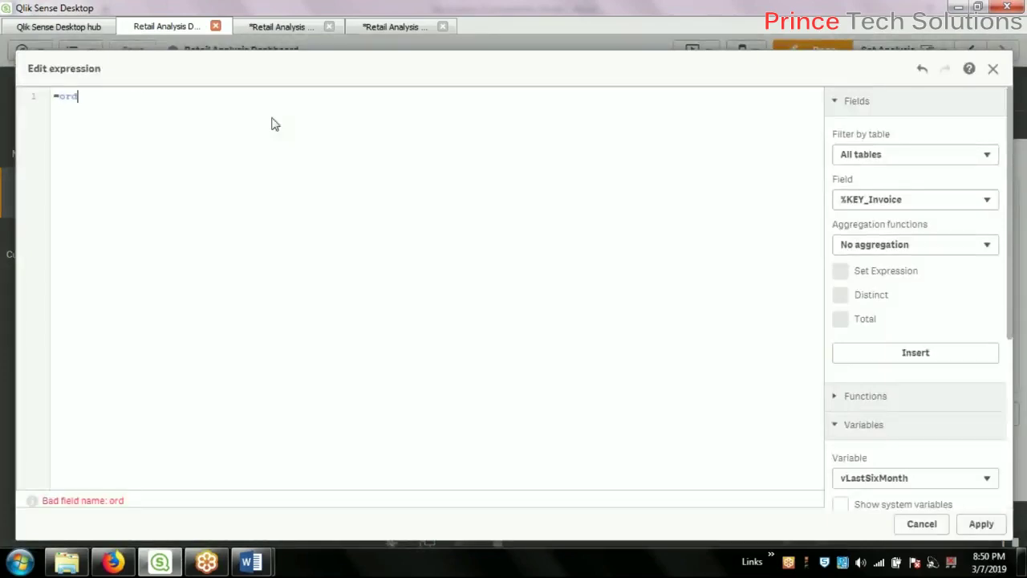
pyautogui.press('Escape')
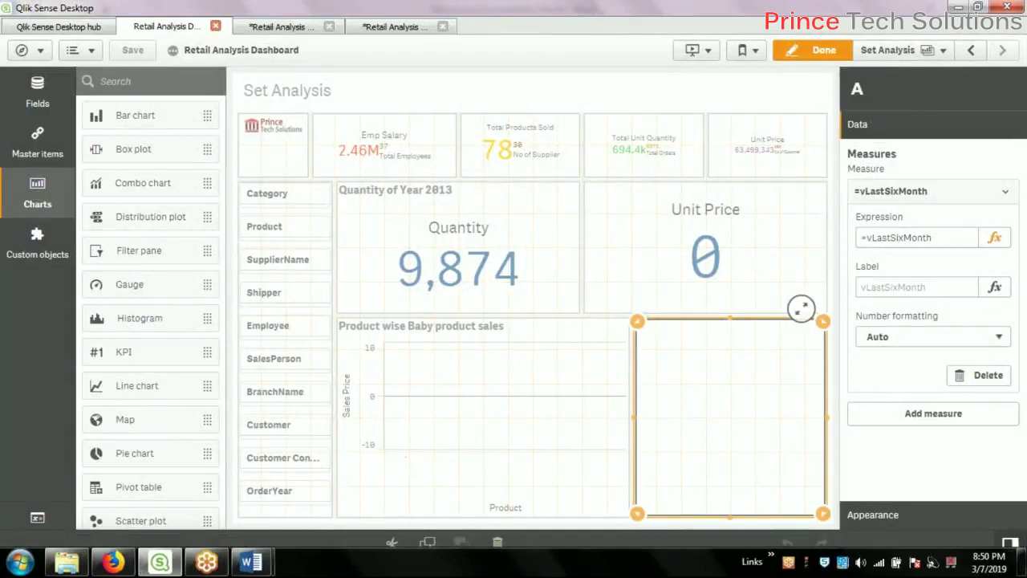
pyautogui.click(287, 197)
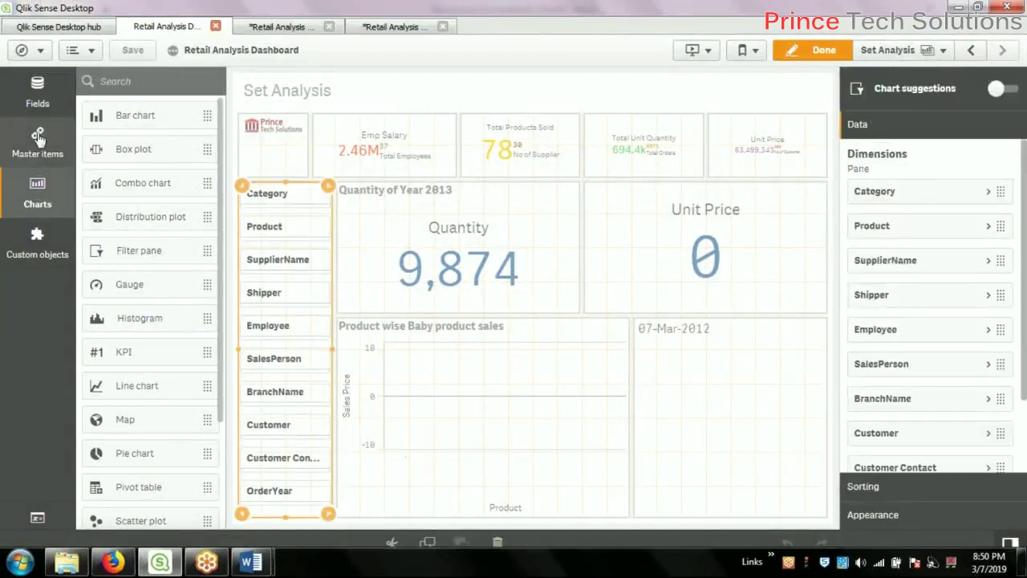
# Step: Add the OrderDate master dimension to the sheet as a filter list, then leave edit mode
pyautogui.click(38, 138)
pyautogui.moveTo(153, 345); pyautogui.dragTo(277, 505)
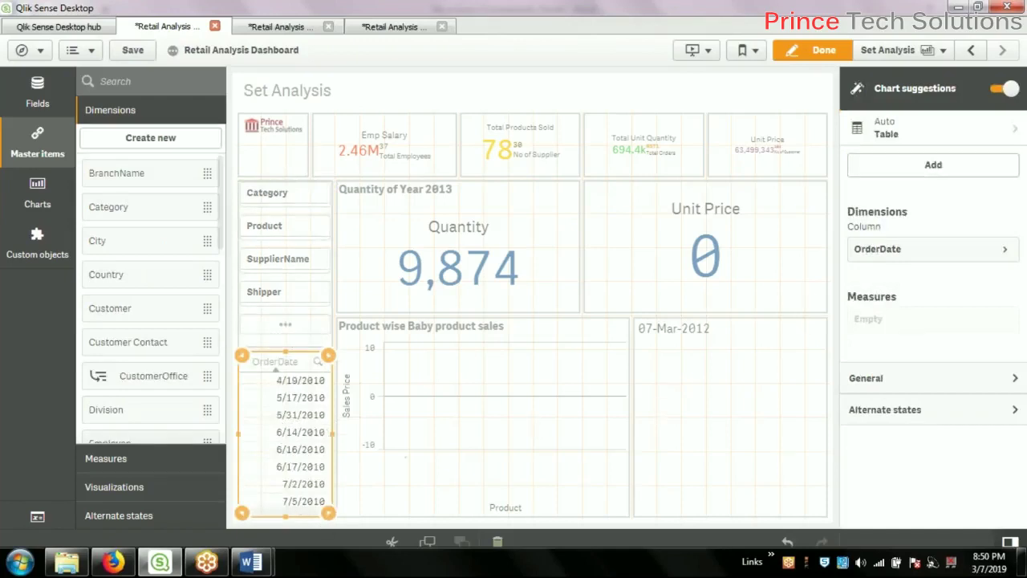
pyautogui.click(706, 422)
pyautogui.hotkey('ctrl', 'e')
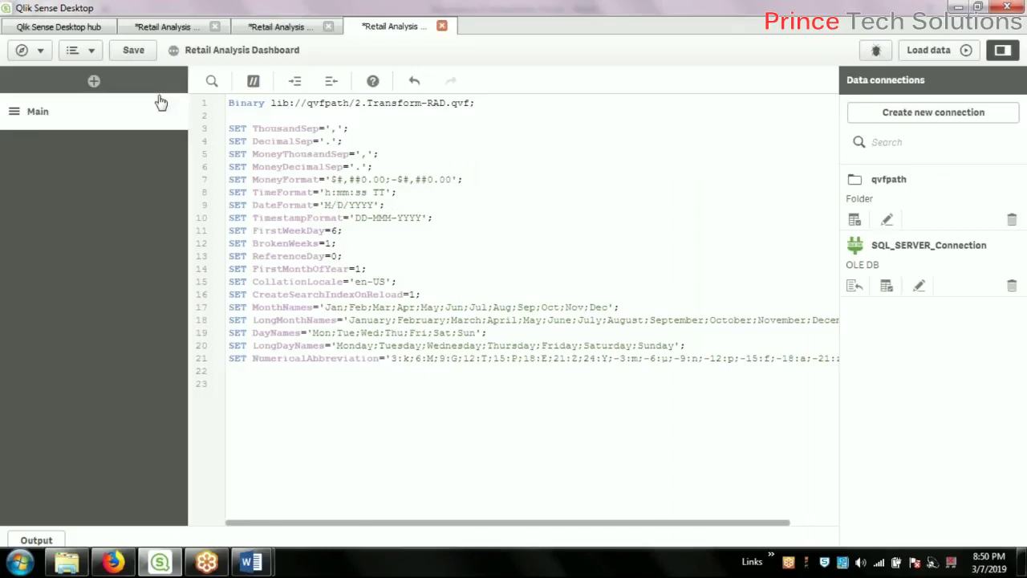
# Step: Discard the modified script copy and reload the data with the M/D/YYYY date format
pyautogui.click(302, 30)
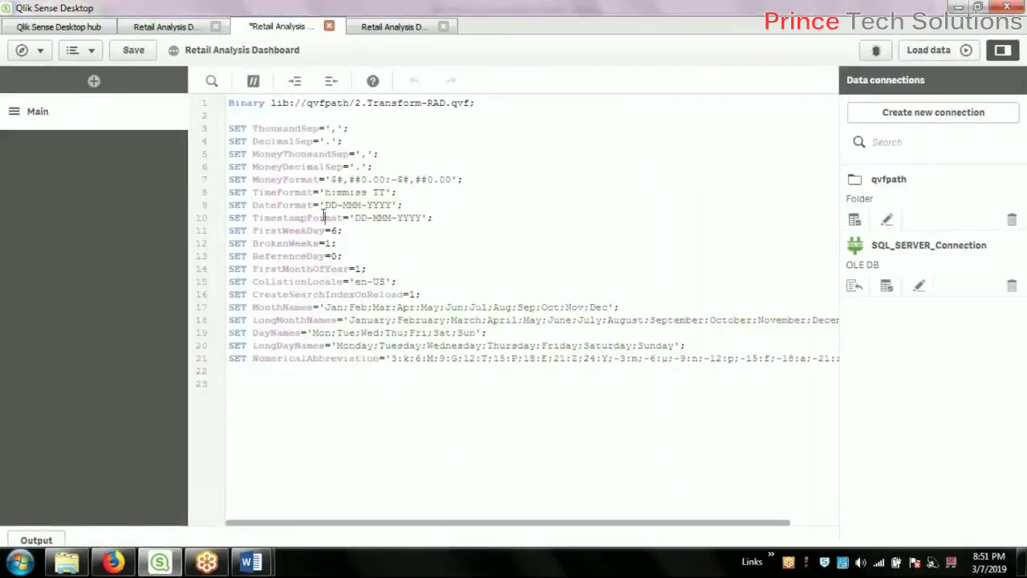
pyautogui.click(330, 27)
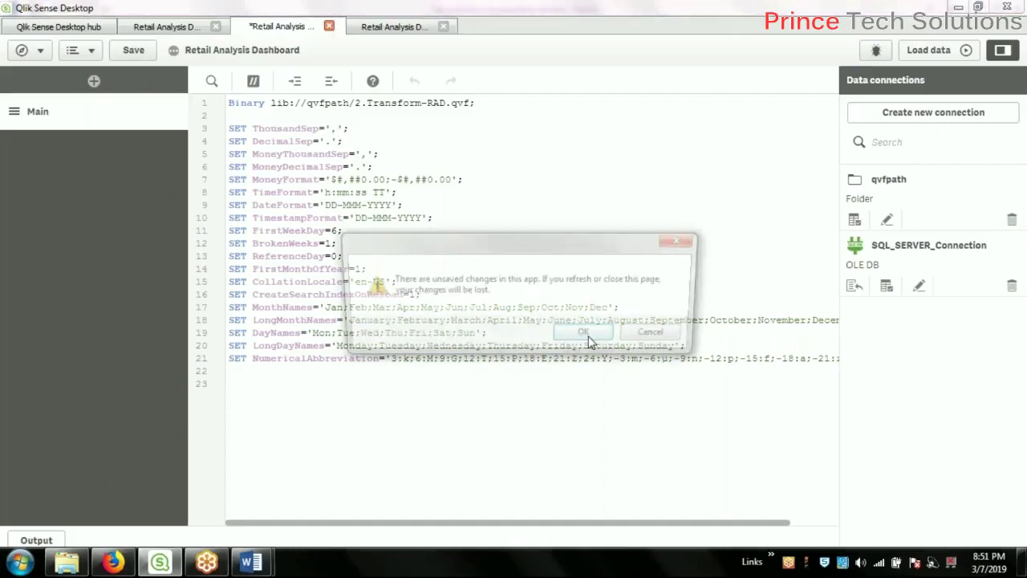
pyautogui.click(589, 335)
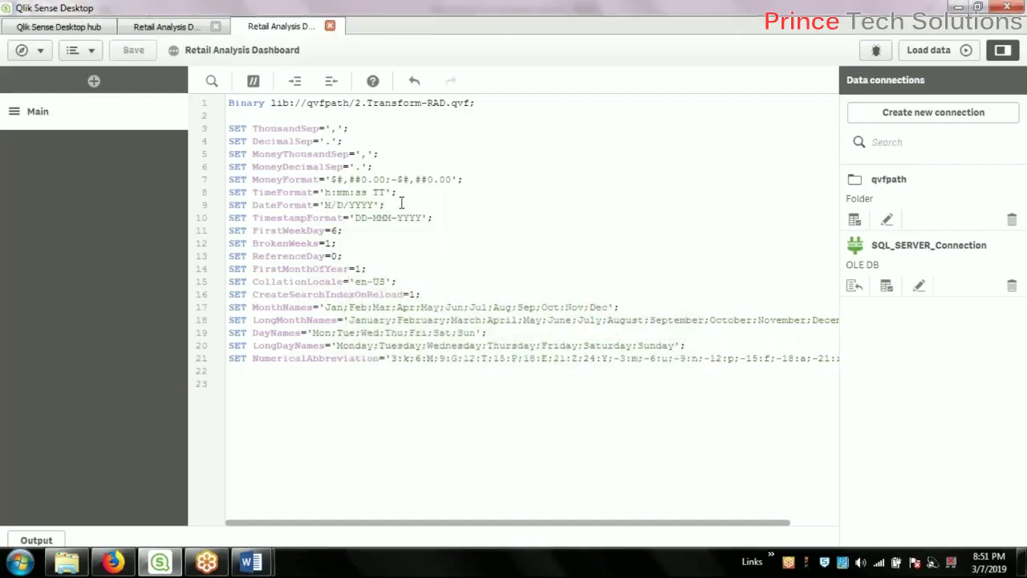
pyautogui.click(929, 50)
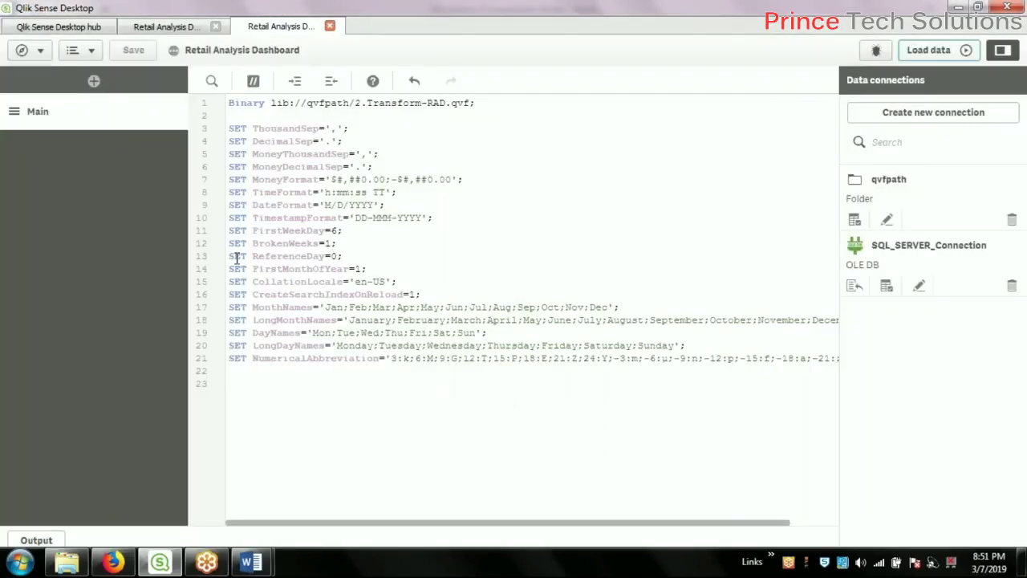
pyautogui.click(192, 29)
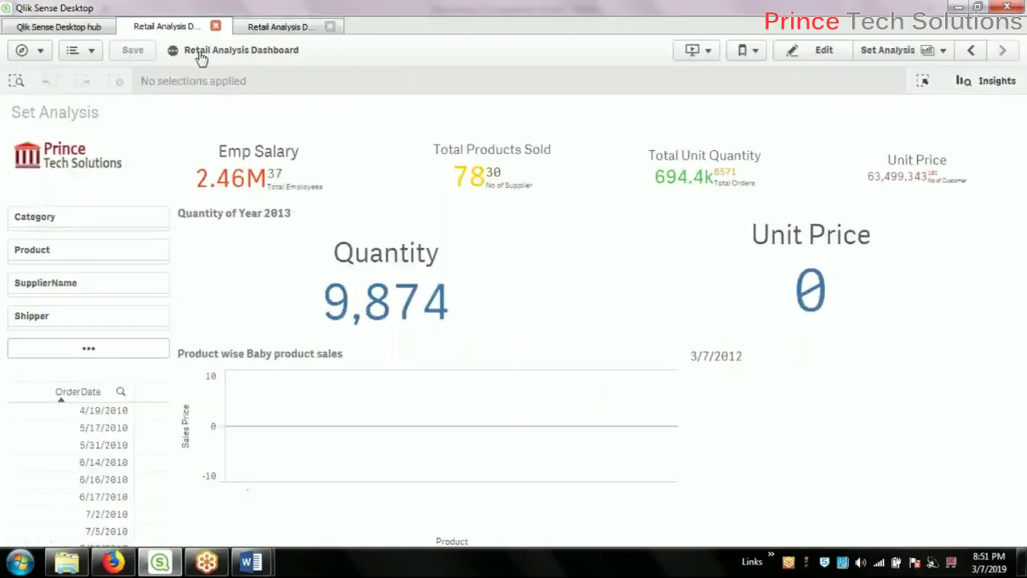
# Step: Cancel the chart selection, scroll OrderDate to its latest dates, and return to edit mode
pyautogui.click(553, 408)
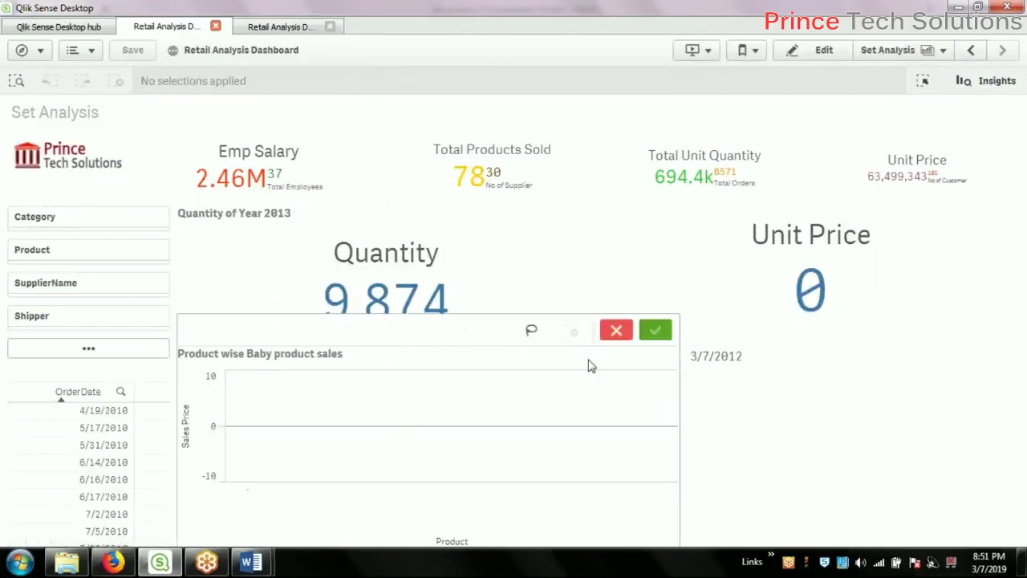
pyautogui.click(614, 332)
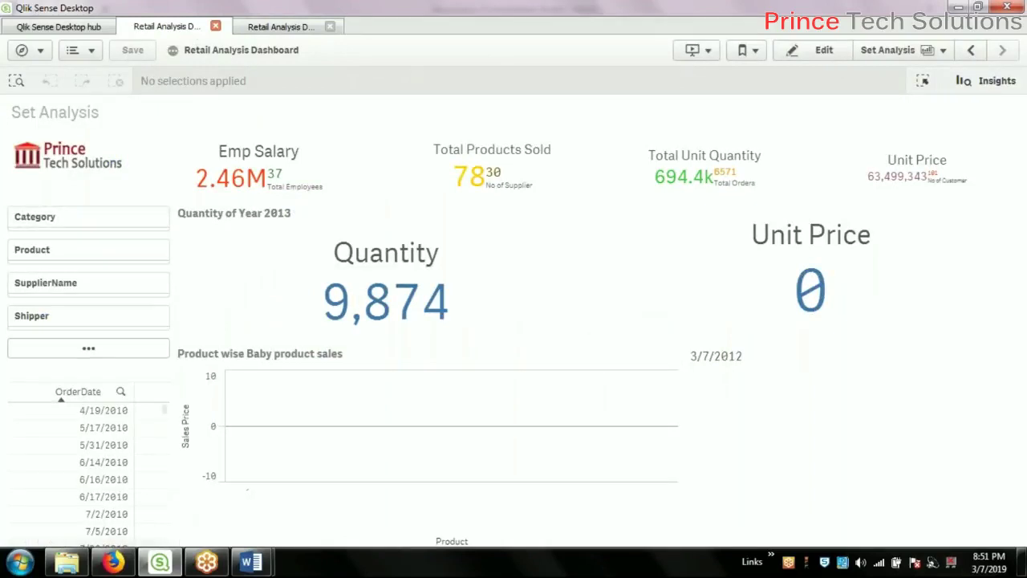
pyautogui.scroll(-2, 98, 476)
pyautogui.scroll(-3, 98, 476)
pyautogui.scroll(-12, 98, 476)
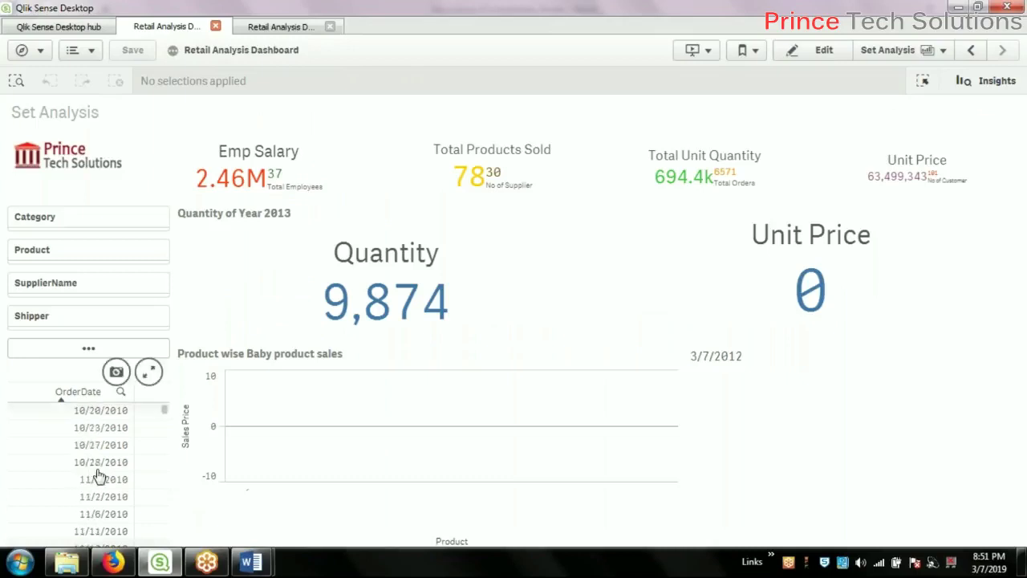
pyautogui.moveTo(164, 410)
pyautogui.mouseDown()
pyautogui.moveTo(167, 542)
pyautogui.moveTo(161, 429)
pyautogui.moveTo(171, 395)
pyautogui.mouseUp()
pyautogui.scroll(-15, 126, 465)
pyautogui.click(780, 45)
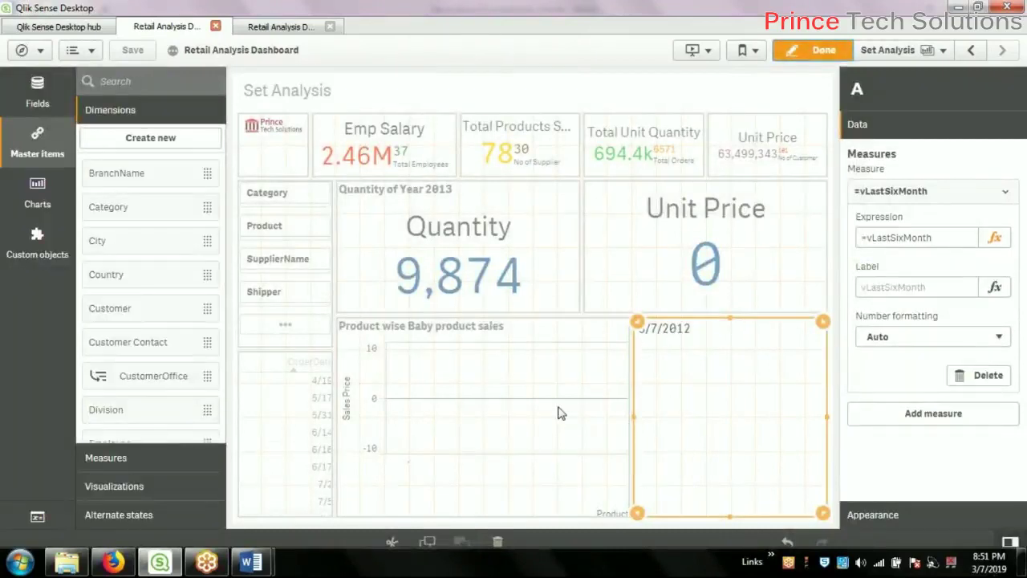
# Step: Remove $(=vLastSixMonth) from the Sales Price condition and keep it in a new // comment line
pyautogui.click(482, 439)
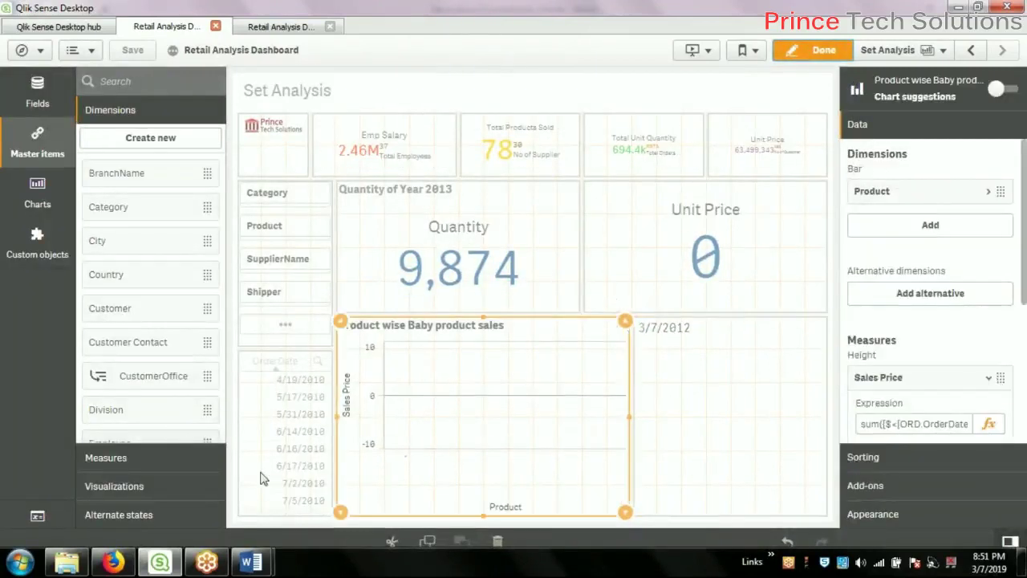
pyautogui.click(988, 432)
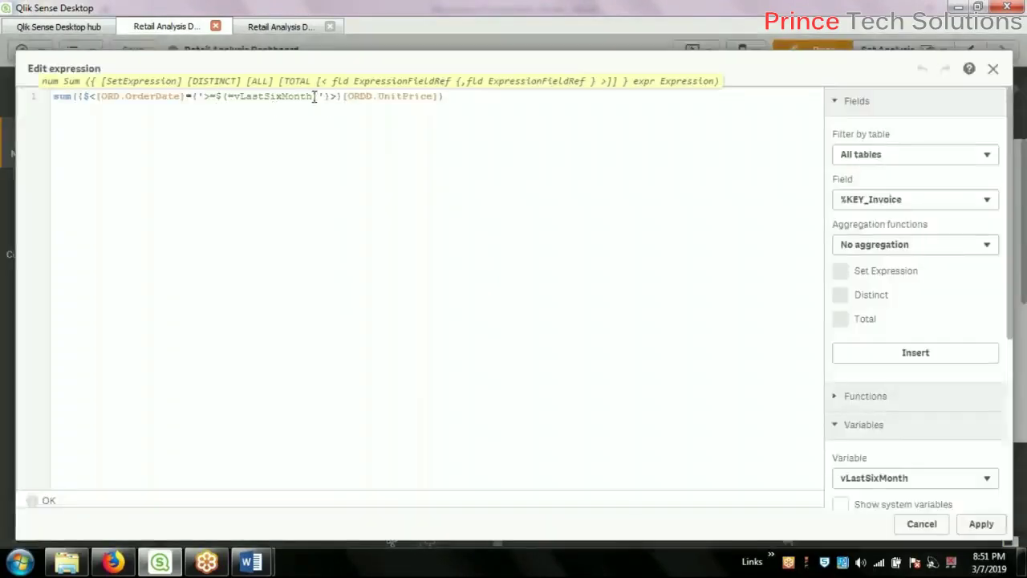
pyautogui.moveTo(318, 97); pyautogui.dragTo(215, 97)
pyautogui.hotkey('ctrl', 'c')
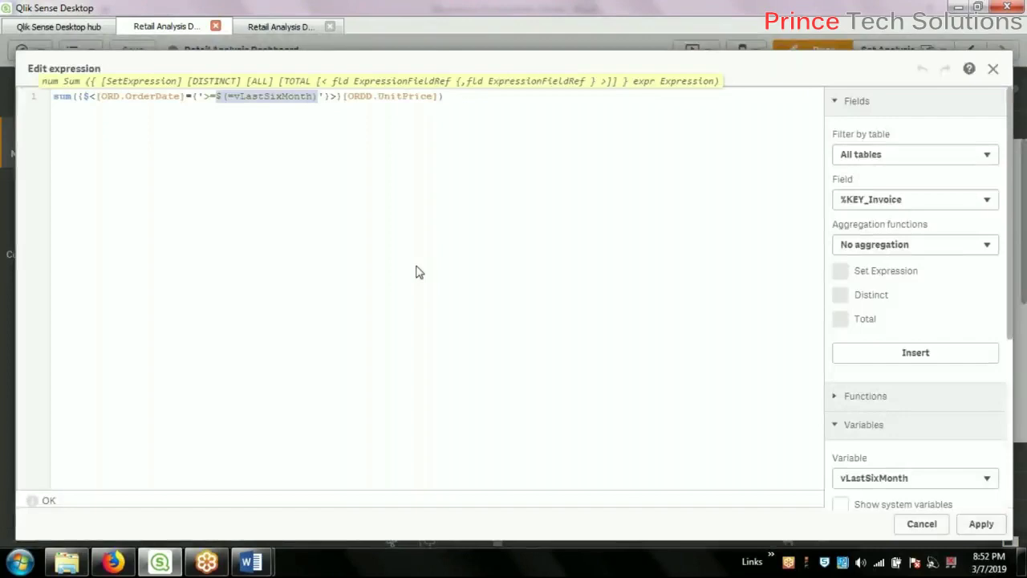
pyautogui.press('Delete')
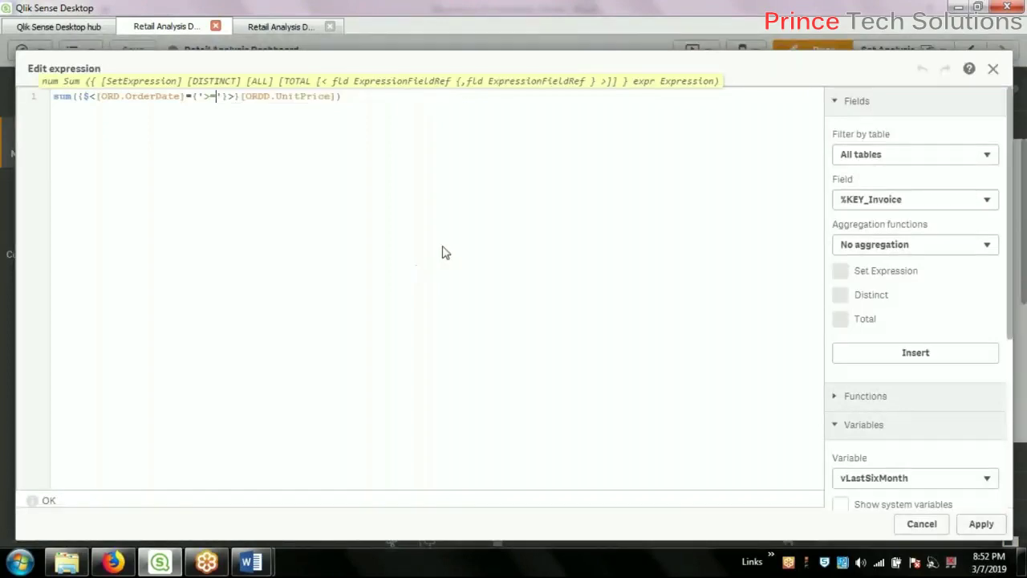
pyautogui.press('End')
pyautogui.press('Return')
pyautogui.press('Return')
pyautogui.write('//')
pyautogui.hotkey('ctrl', 'v')
# Step: Enter 7/7/2012 as the OrderDate condition value and apply the expression
pyautogui.click(217, 96)
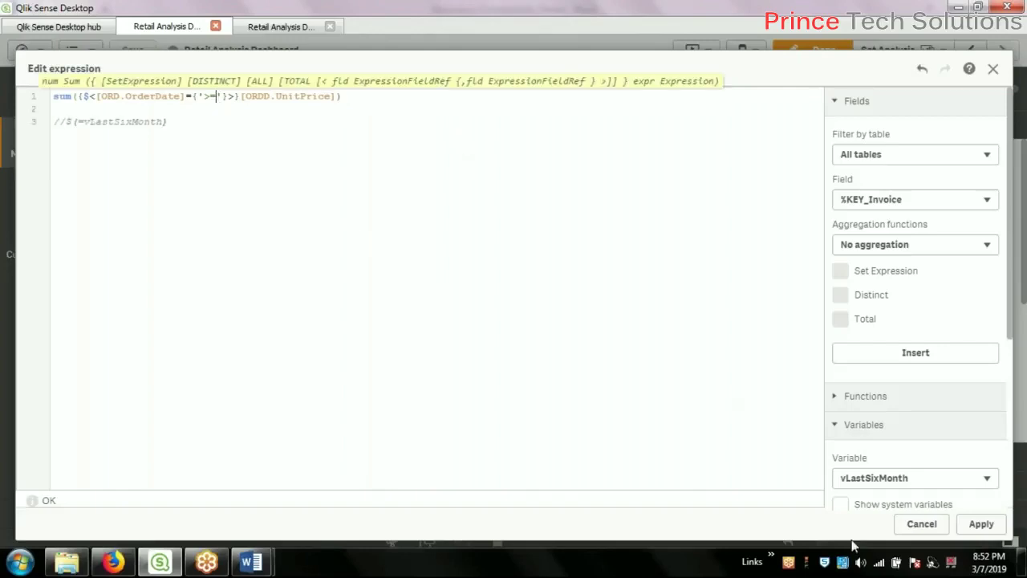
pyautogui.write('7')
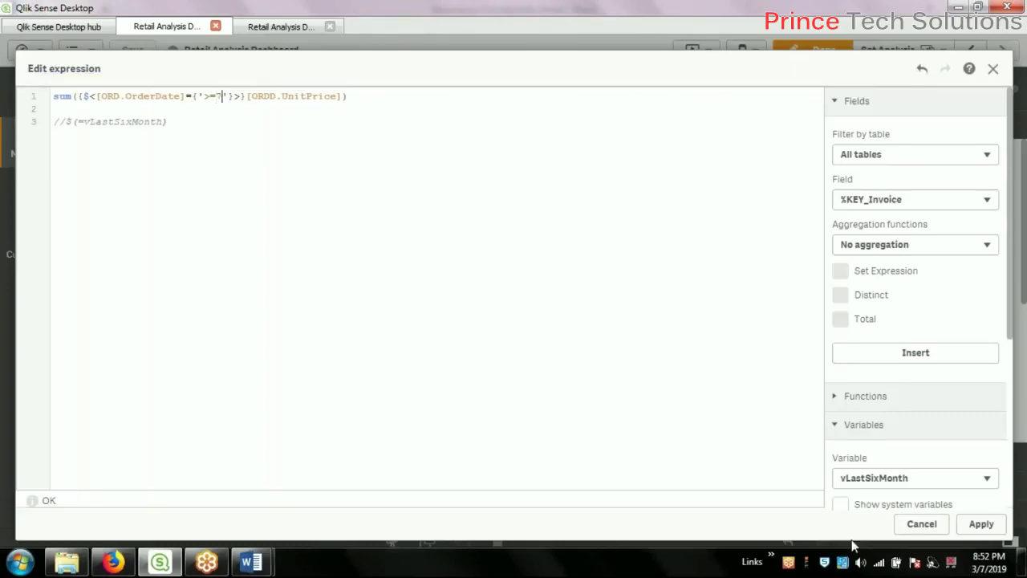
pyautogui.write('//')
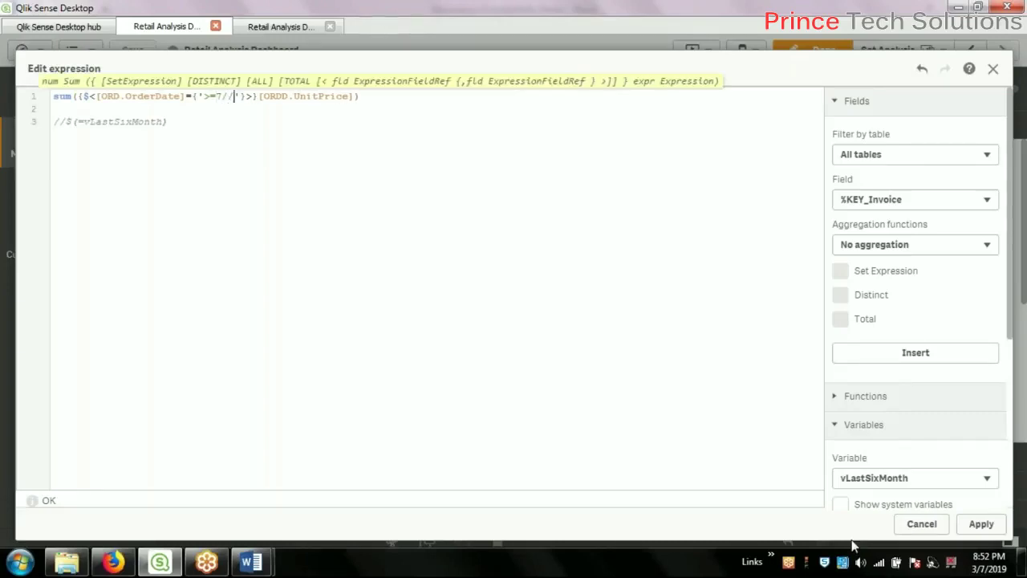
pyautogui.press('BackSpace')
pyautogui.write('7/')
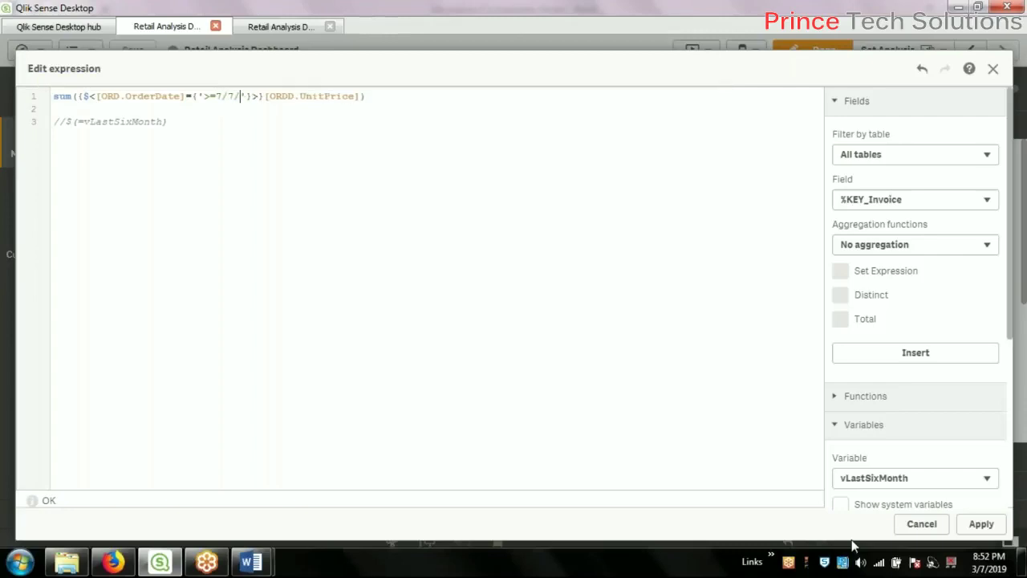
pyautogui.write('2')
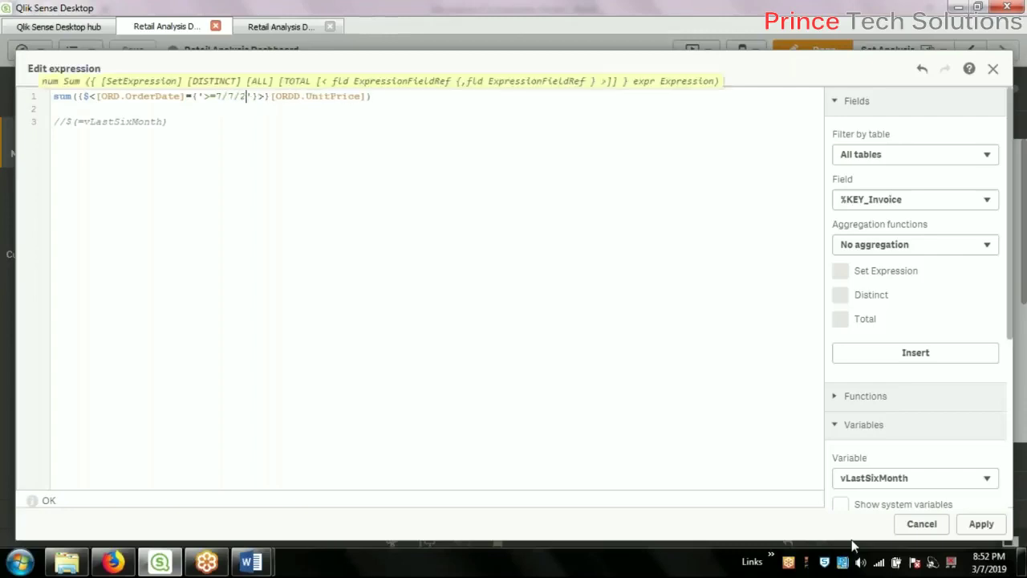
pyautogui.write('012')
pyautogui.press('End')
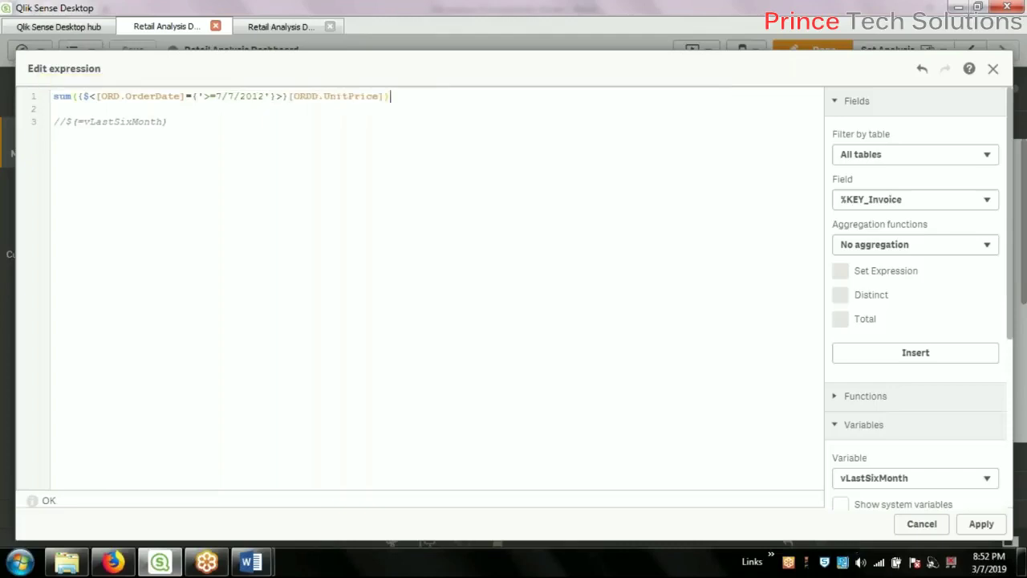
pyautogui.click(981, 524)
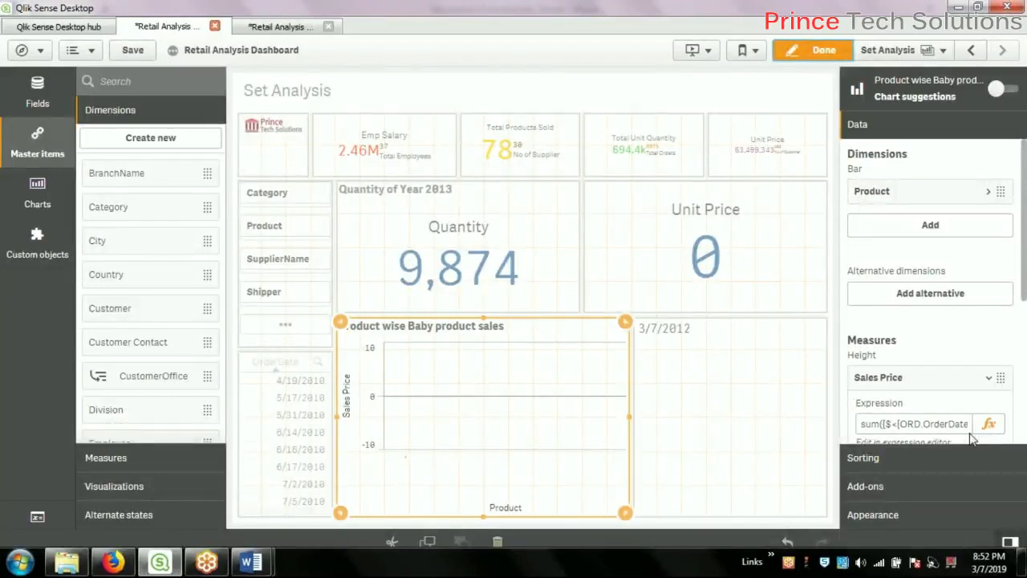
# Step: Wrap >=7/7/2012 in double quotes instead of single quotes and apply
pyautogui.click(989, 424)
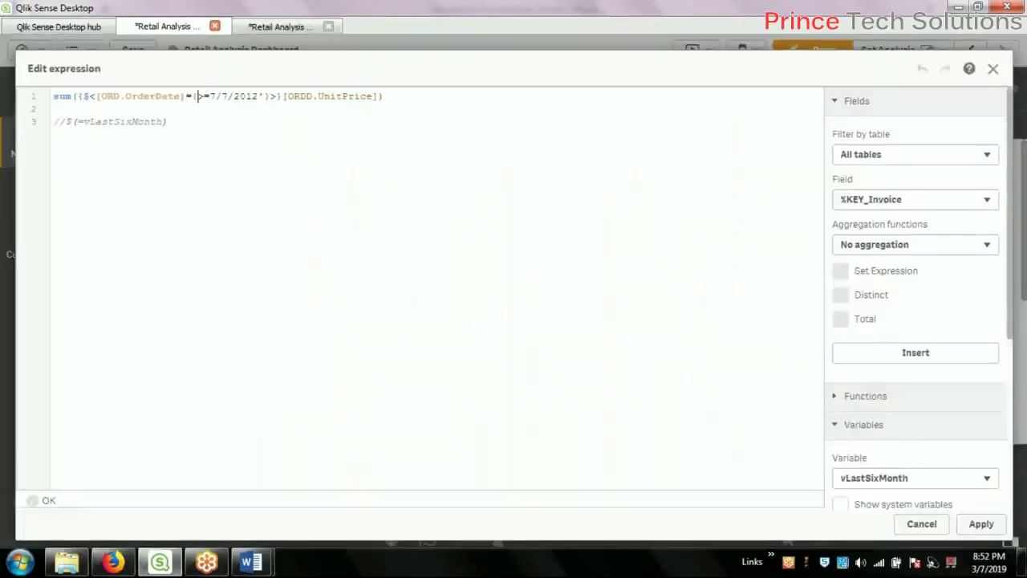
pyautogui.write('"')
pyautogui.click(268, 95)
pyautogui.press('BackSpace')
pyautogui.write('"')
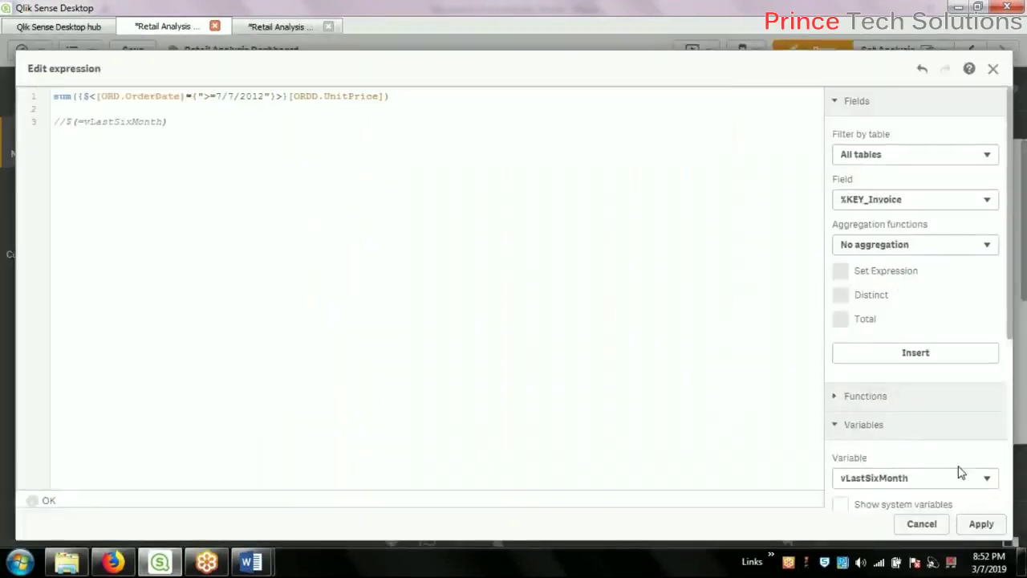
pyautogui.click(981, 525)
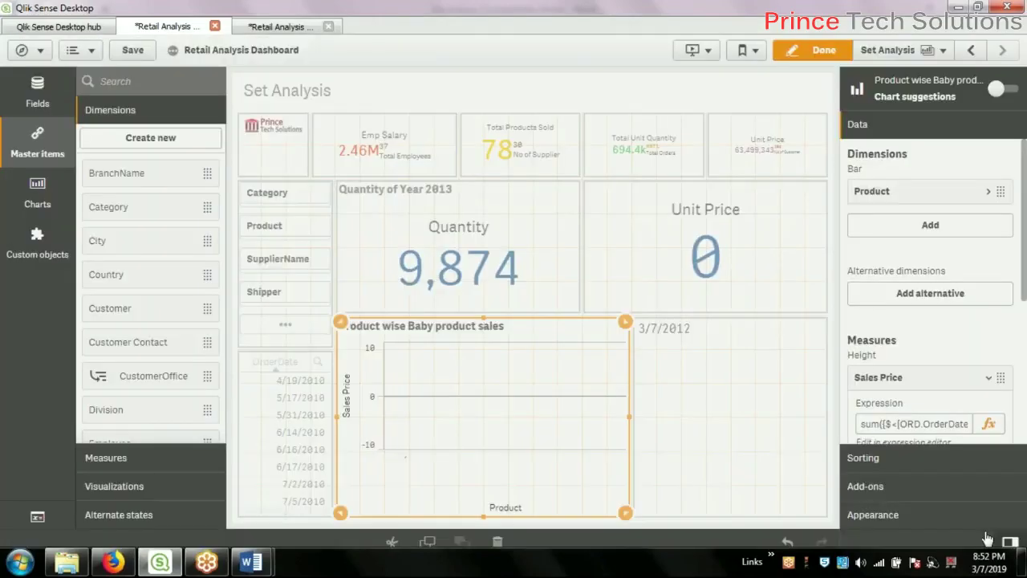
# Step: Preview the chart's product bars, then return to editing and reopen the Sales Price expression
pyautogui.hotkey('ctrl', 'e')
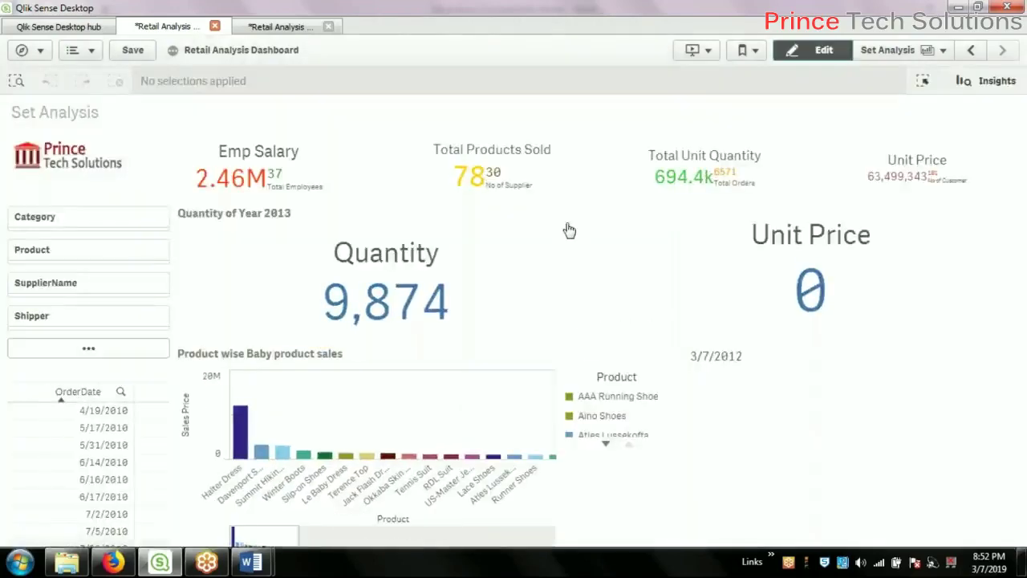
pyautogui.hotkey('ctrl', 'e')
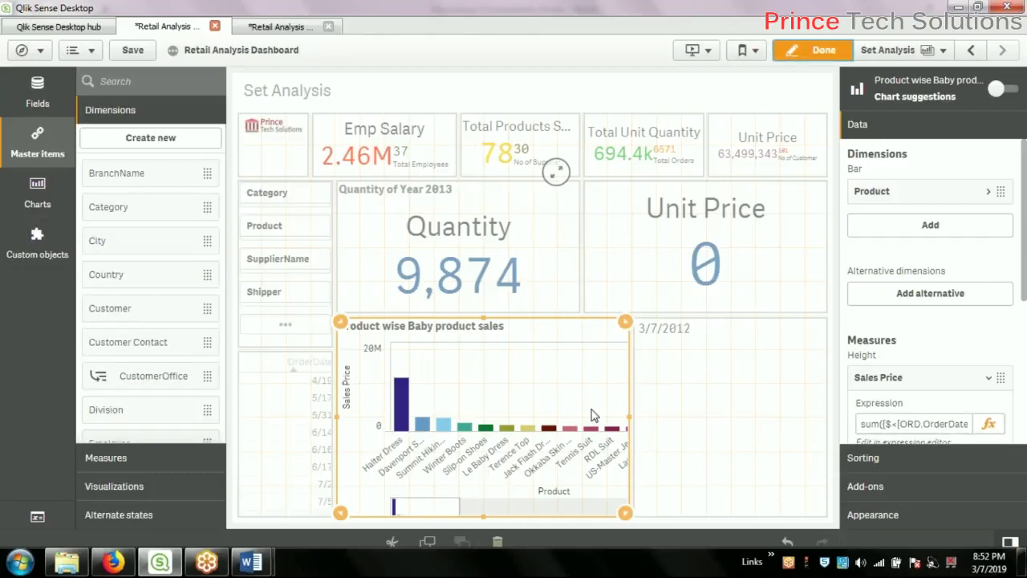
pyautogui.click(990, 425)
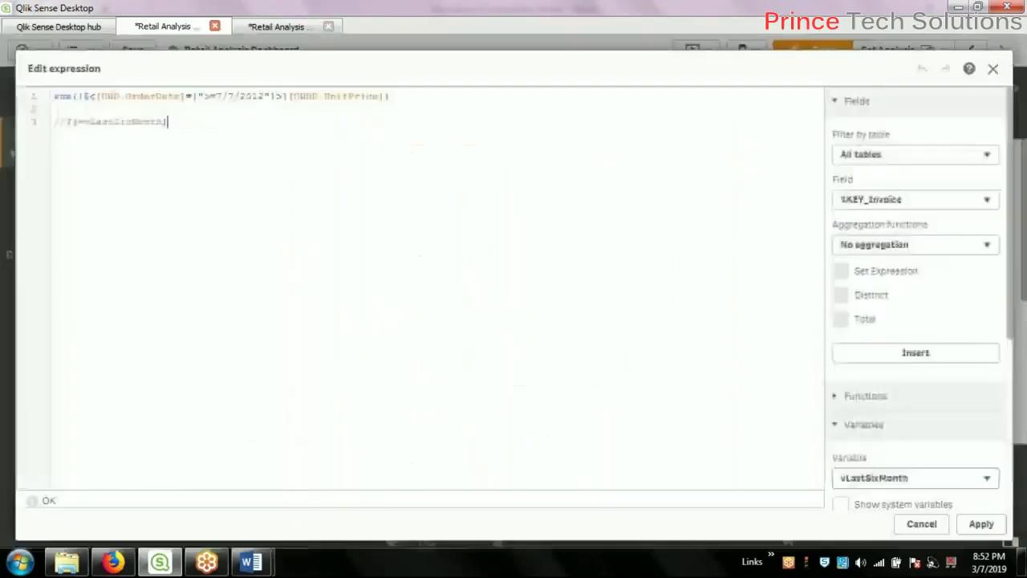
# Step: Replace 7/7/2012 with $(=vLastSixMonth), delete the // comment line, and apply the expression
pyautogui.moveTo(167, 121); pyautogui.dragTo(68, 121)
pyautogui.press('BackSpace')
pyautogui.click(268, 97)
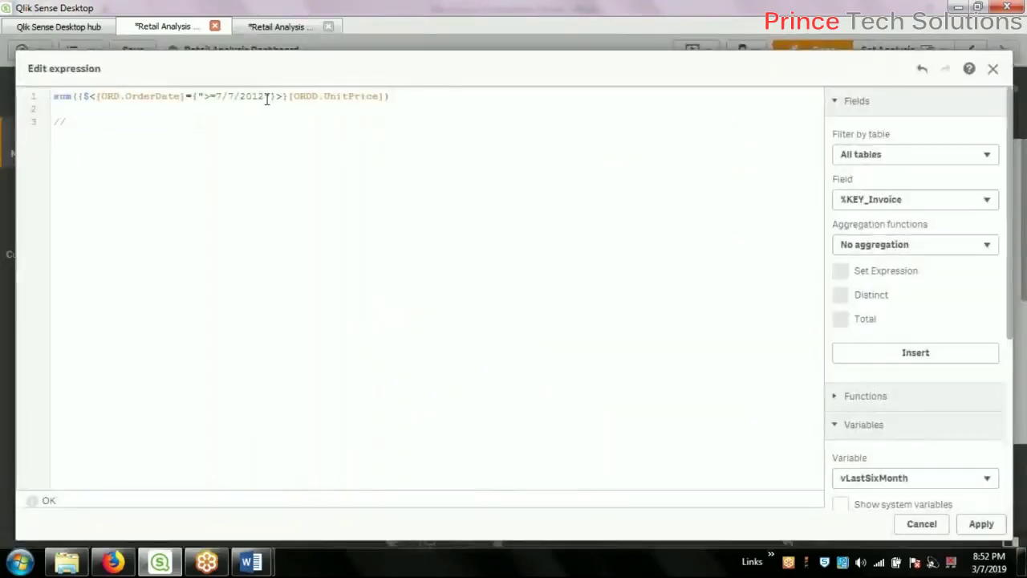
pyautogui.moveTo(216, 97); pyautogui.dragTo(265, 96)
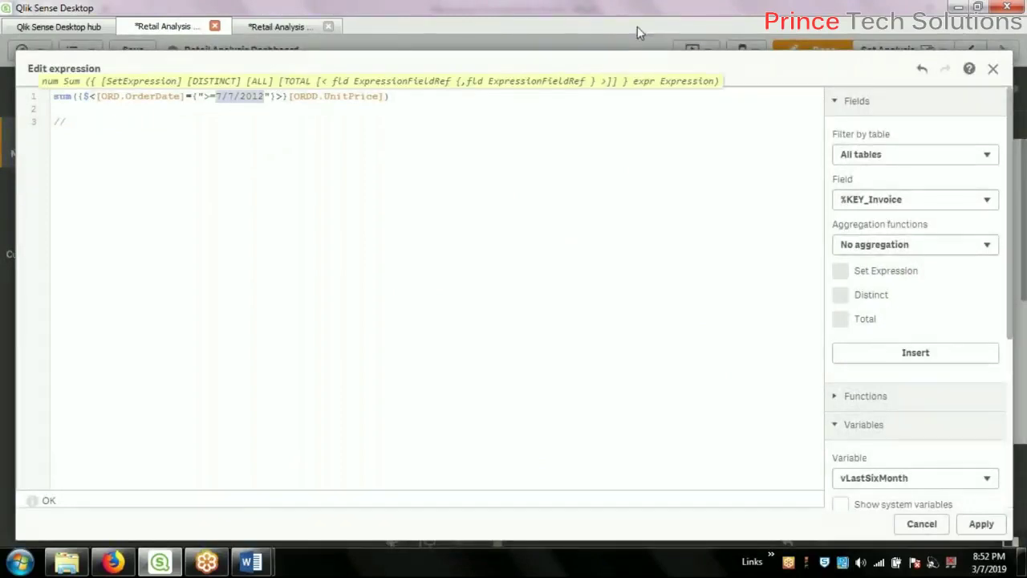
pyautogui.click(327, 154)
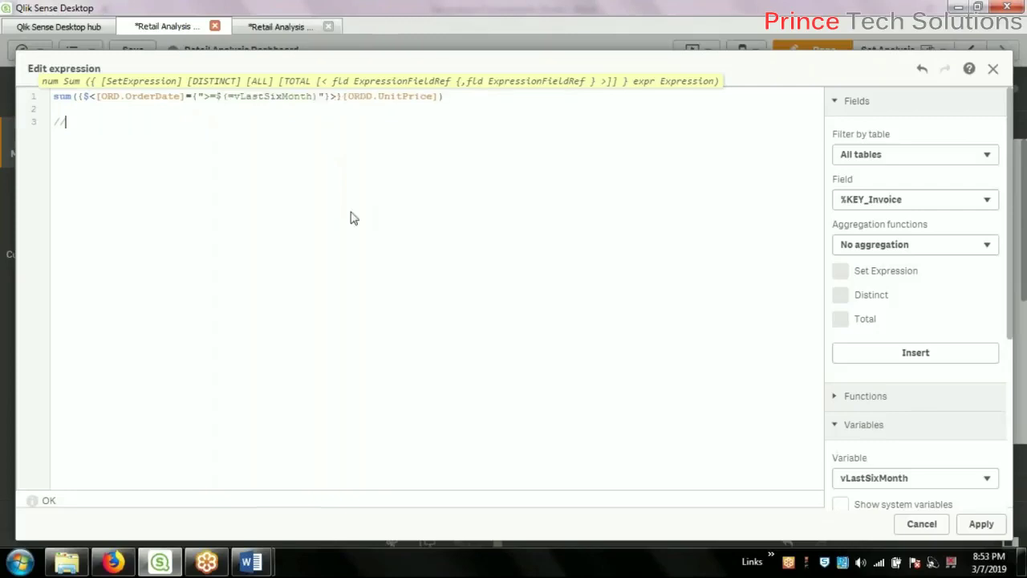
pyautogui.press('BackSpace')
pyautogui.press('BackSpace')
pyautogui.press('BackSpace')
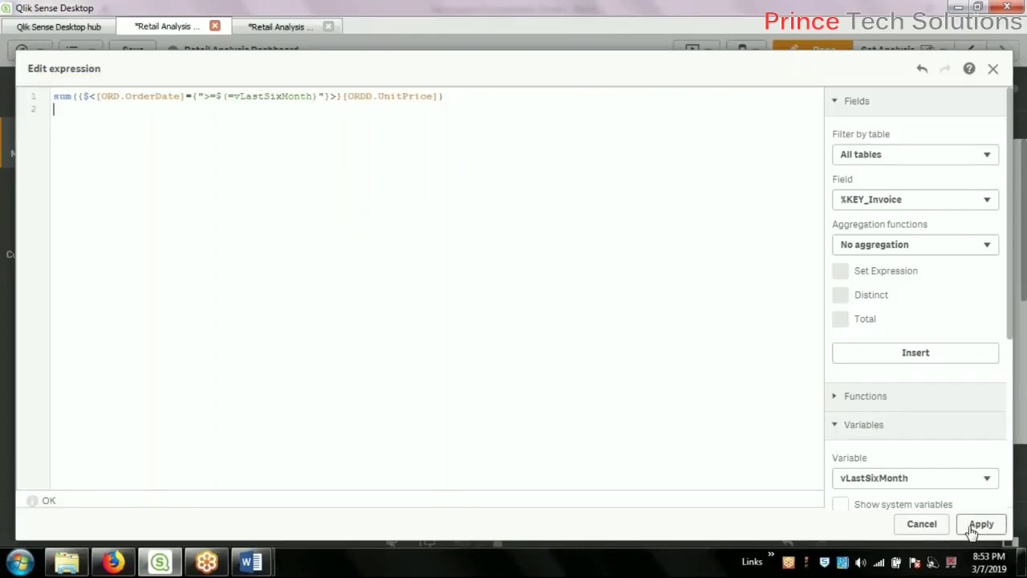
pyautogui.click(974, 526)
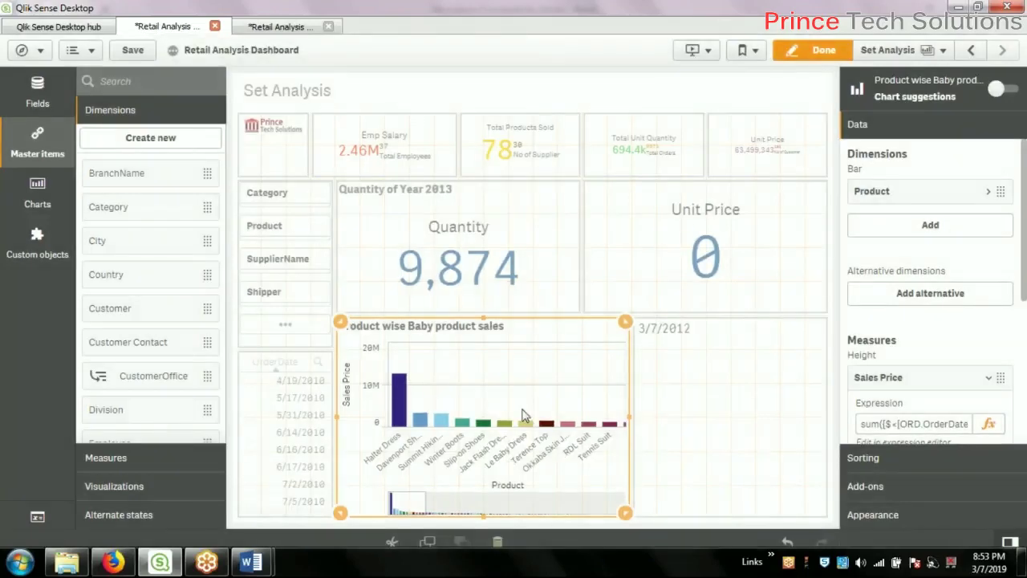
pyautogui.hotkey('ctrl', 'e')
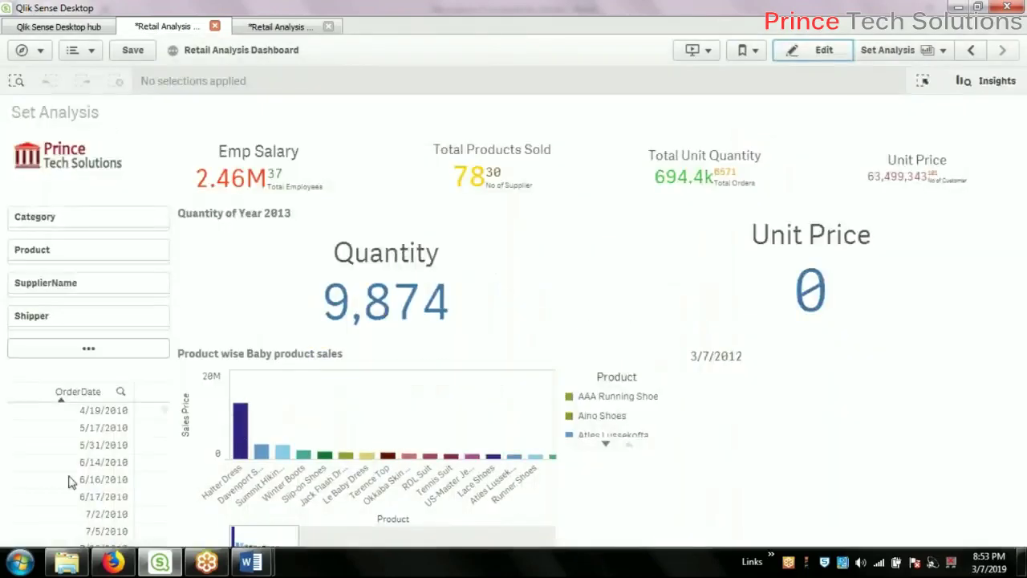
pyautogui.click(104, 479)
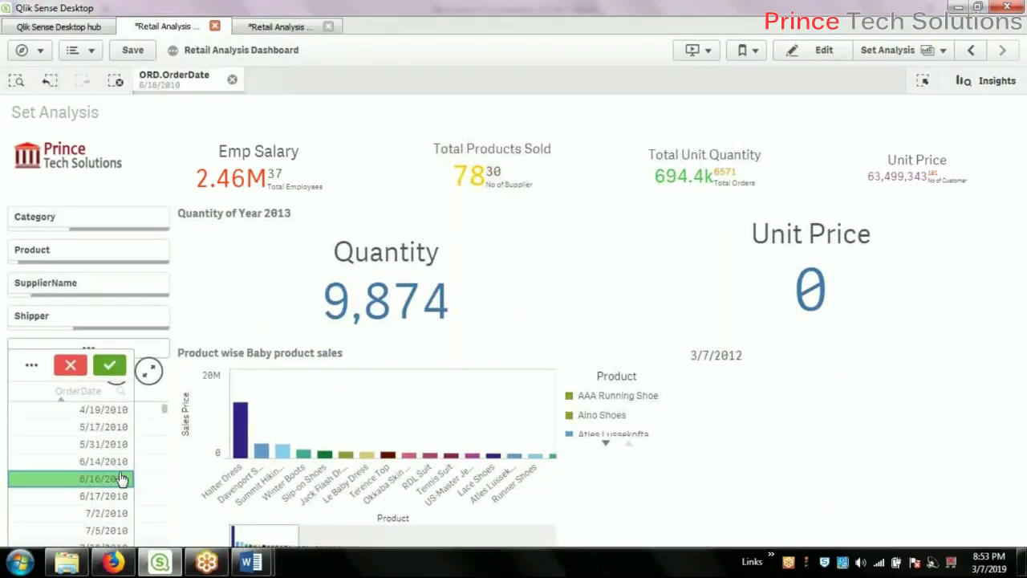
pyautogui.click(110, 365)
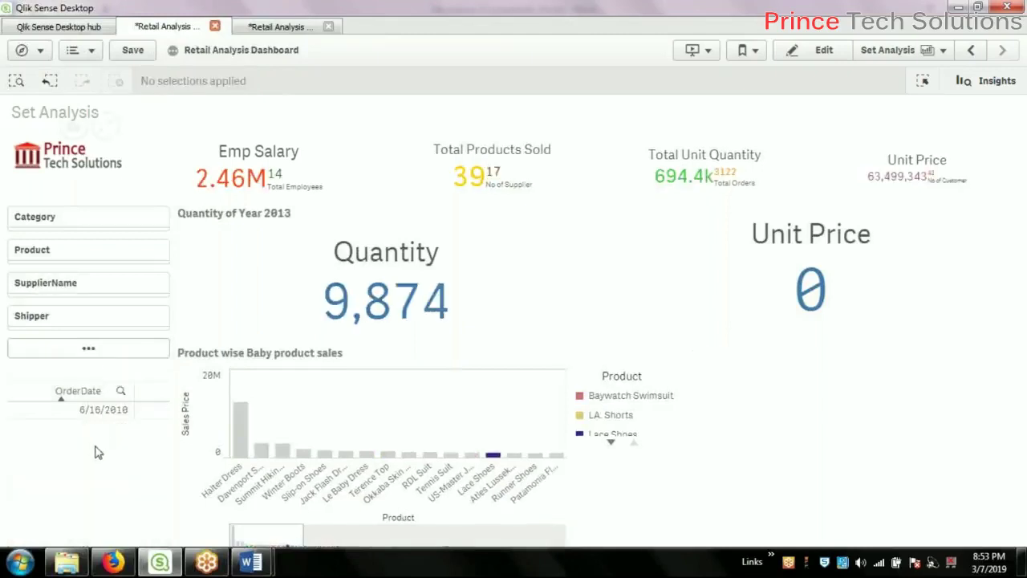
pyautogui.scroll(-5, 97, 434)
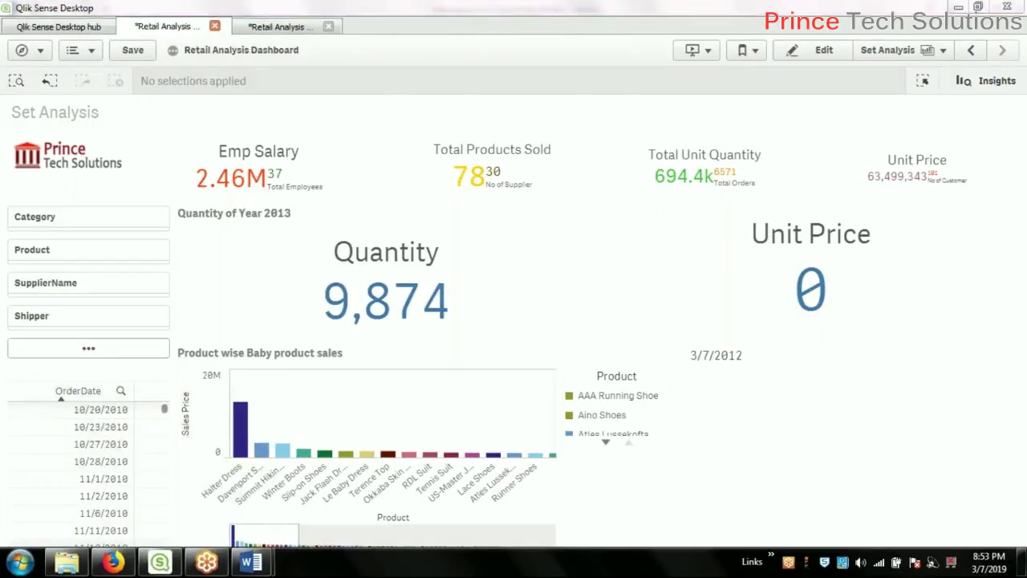
pyautogui.moveTo(165, 406); pyautogui.dragTo(165, 559)
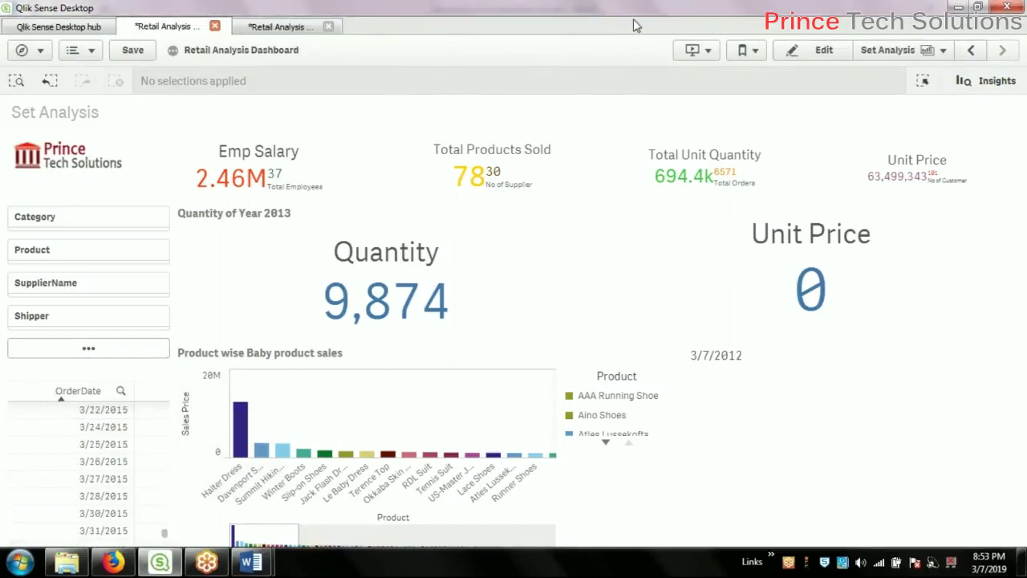
pyautogui.click(103, 531)
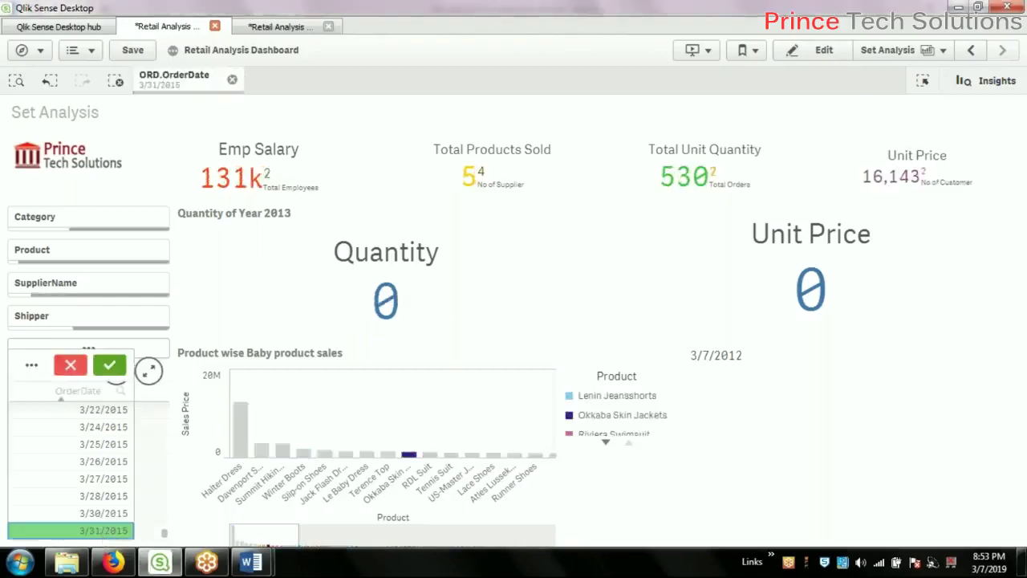
pyautogui.click(107, 526)
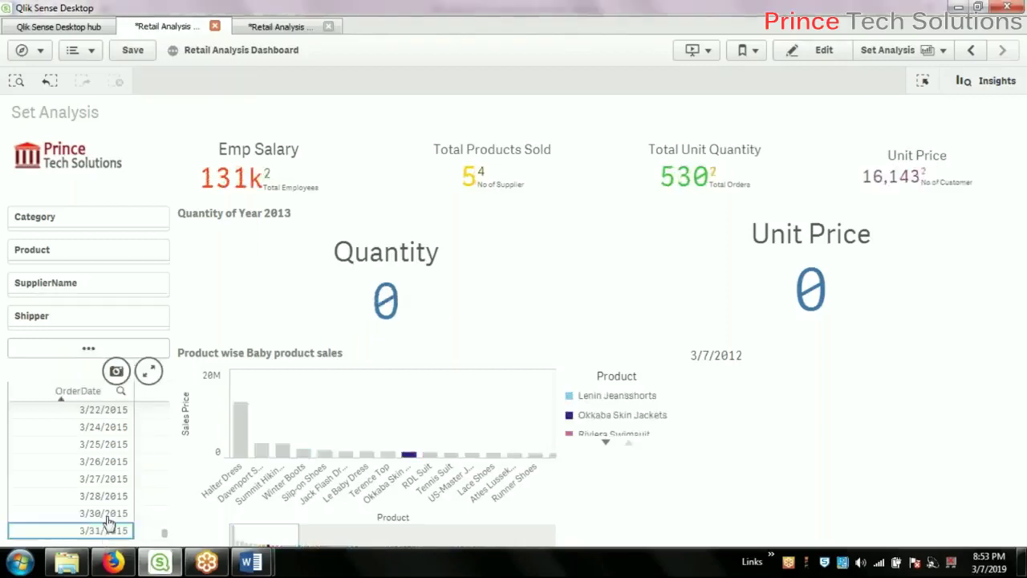
pyautogui.scroll(15, 105, 481)
pyautogui.click(96, 515)
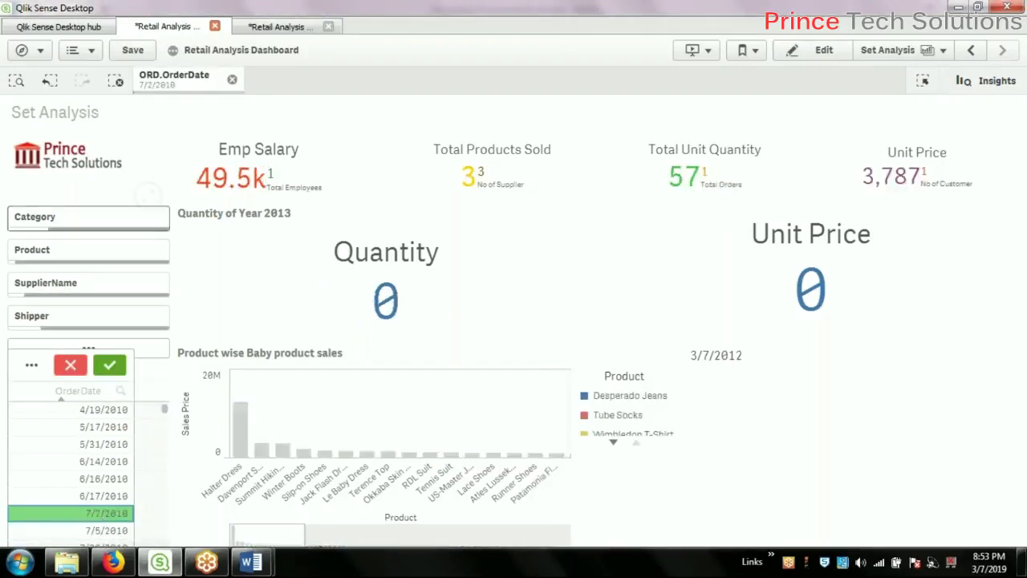
pyautogui.click(96, 515)
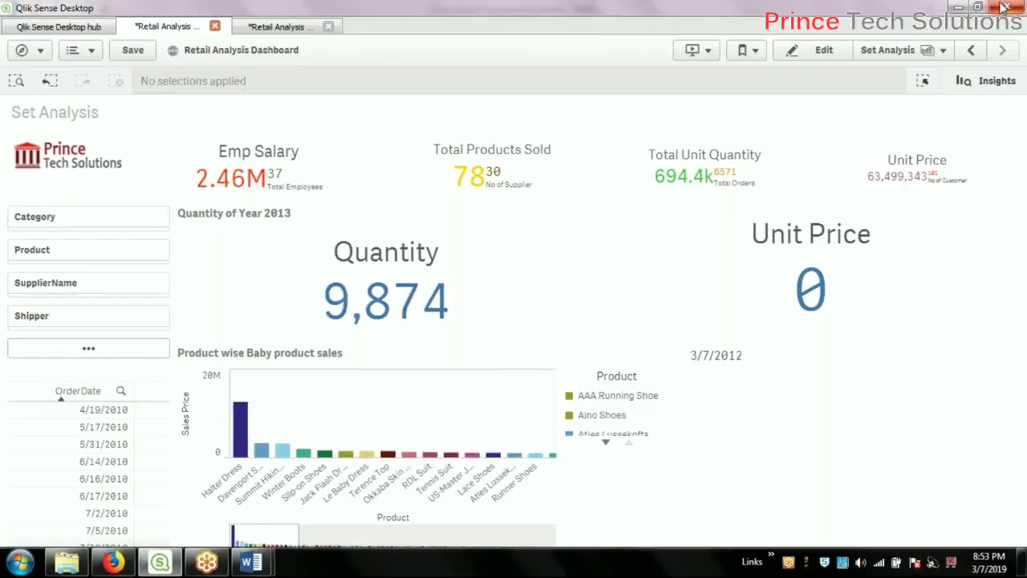
pyautogui.click(815, 51)
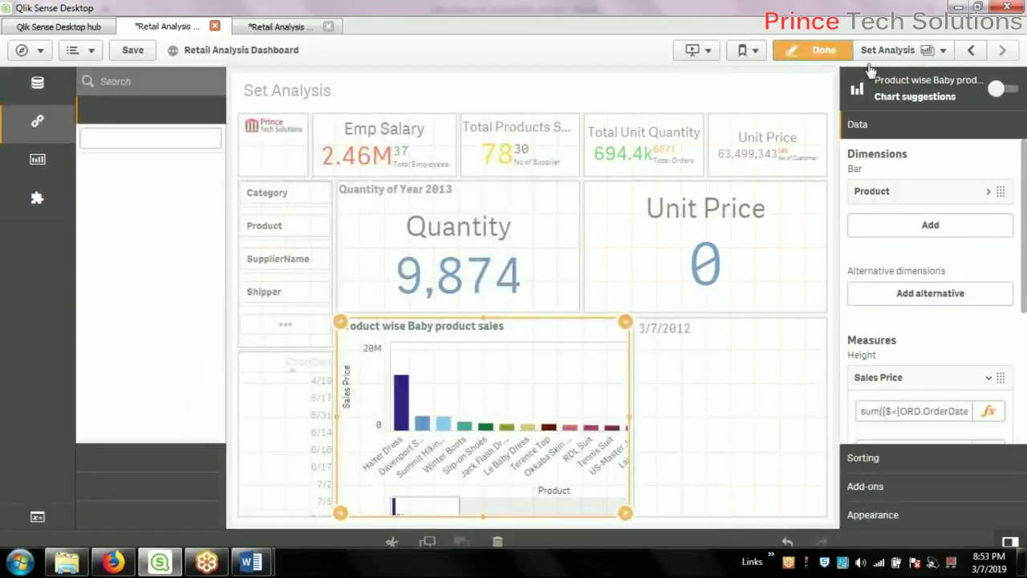
# Step: Change vLastSixMonth's offset from -84 to -60 so the chart starts at 3/7/2014
pyautogui.click(38, 517)
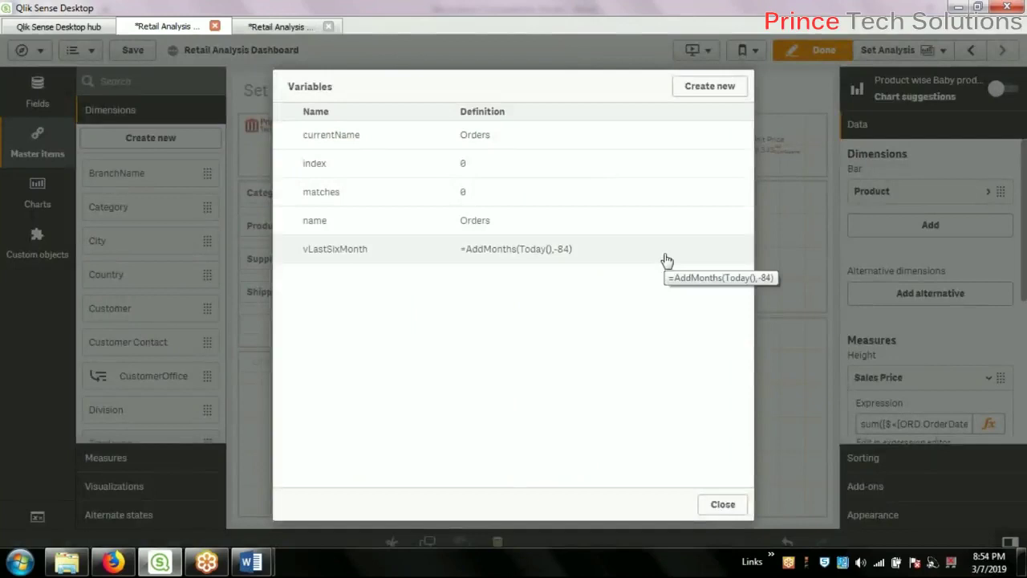
pyautogui.click(642, 256)
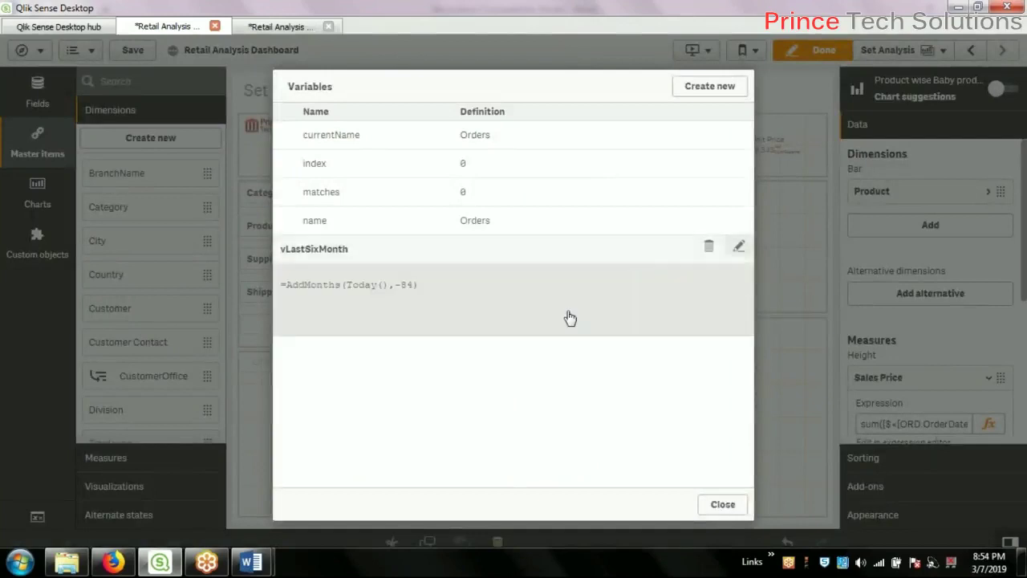
pyautogui.click(738, 249)
pyautogui.click(394, 297)
pyautogui.press('BackSpace')
pyautogui.press('BackSpace')
pyautogui.write('60')
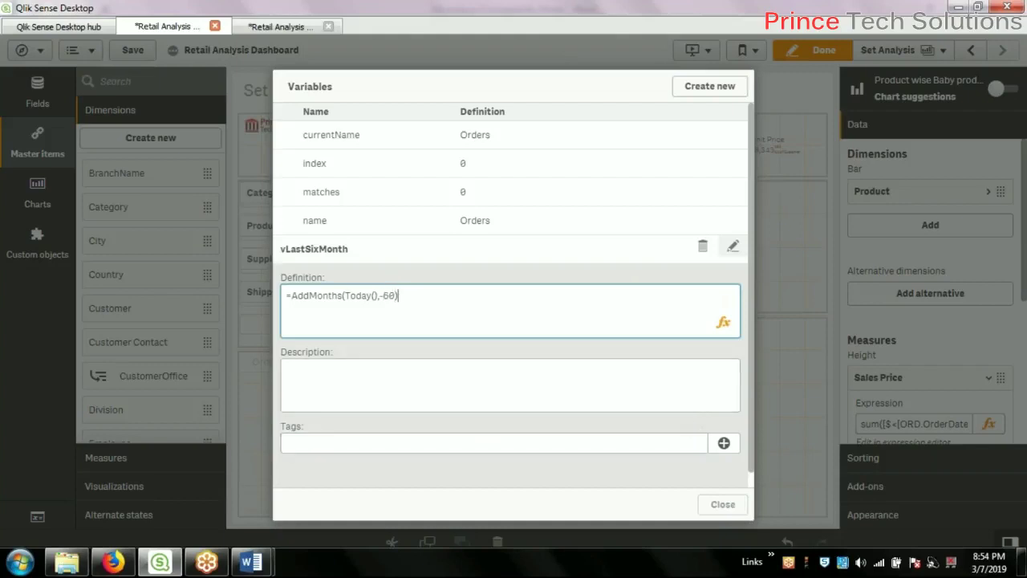
pyautogui.scroll(-1, 711, 481)
pyautogui.click(701, 479)
pyautogui.click(449, 289)
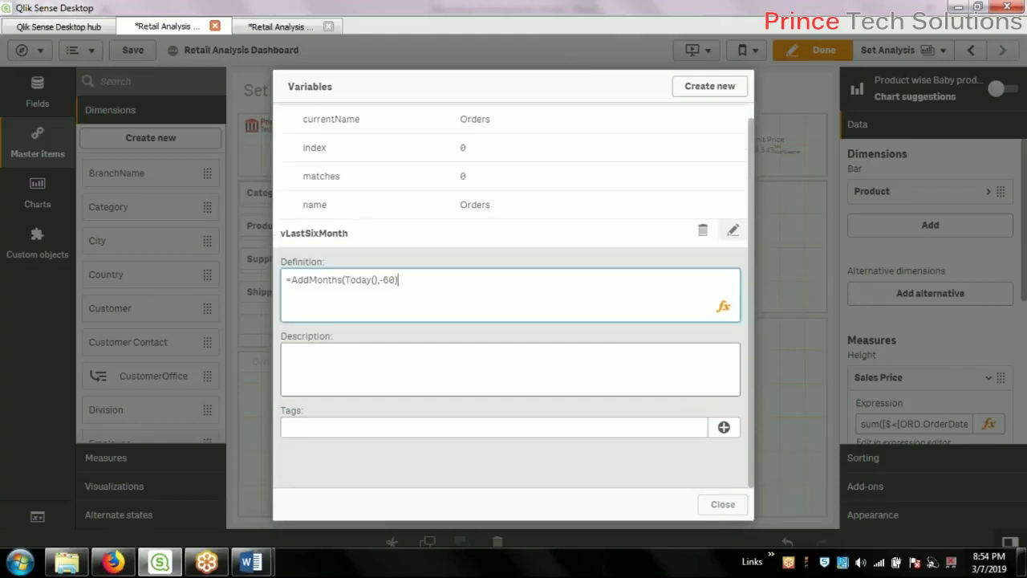
pyautogui.click(721, 506)
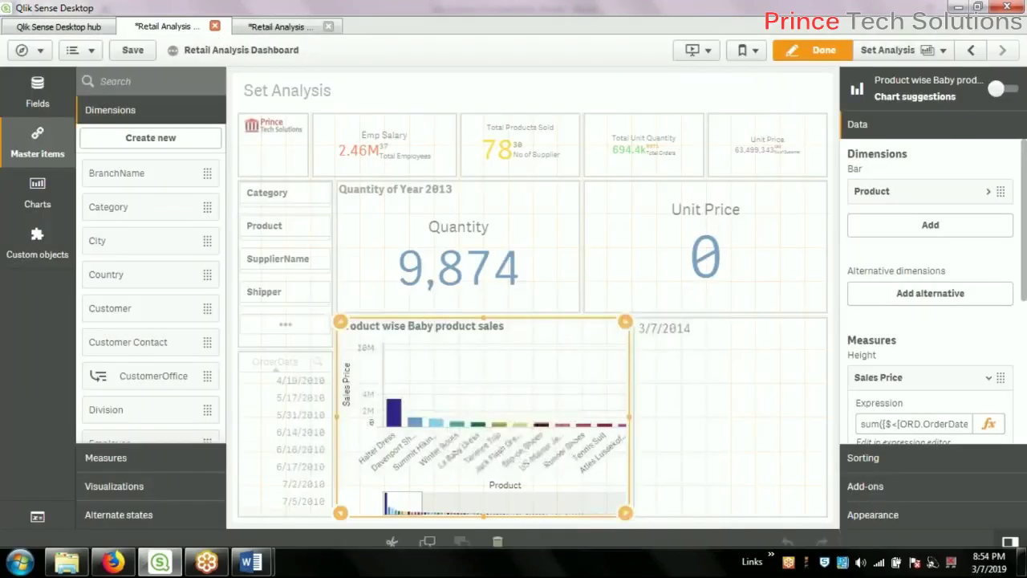
pyautogui.click(813, 49)
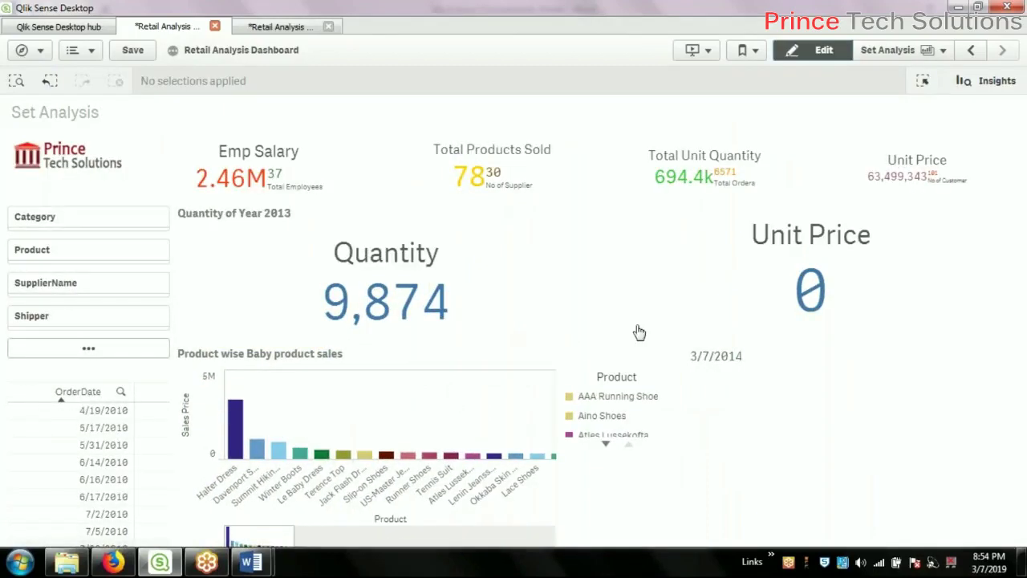
# Step: Set vLastSixMonth to =AddMonths(Today(),-6), moving the cutoff to 9/7/2018 and emptying the chart
pyautogui.doubleClick(441, 407)
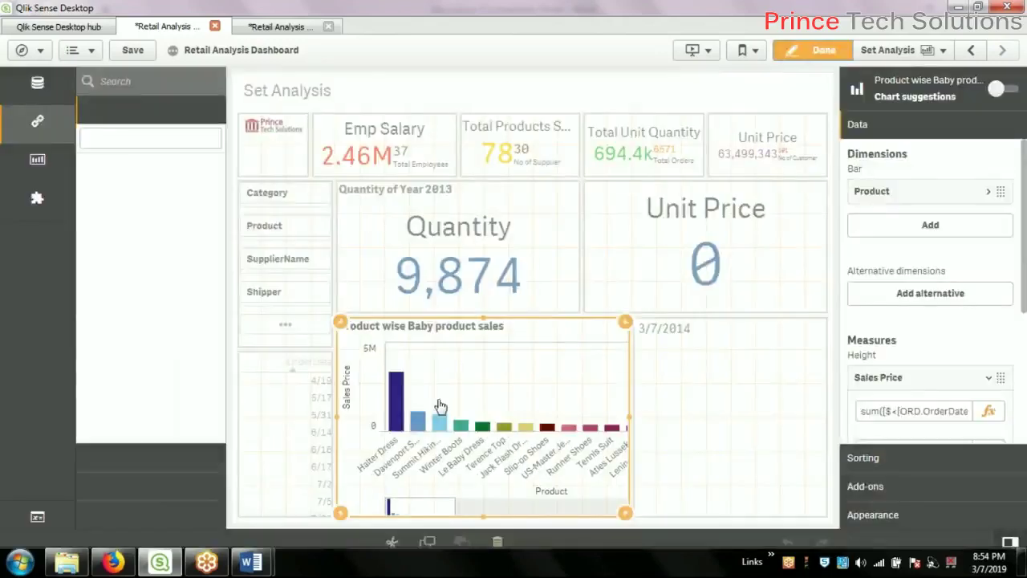
pyautogui.click(39, 512)
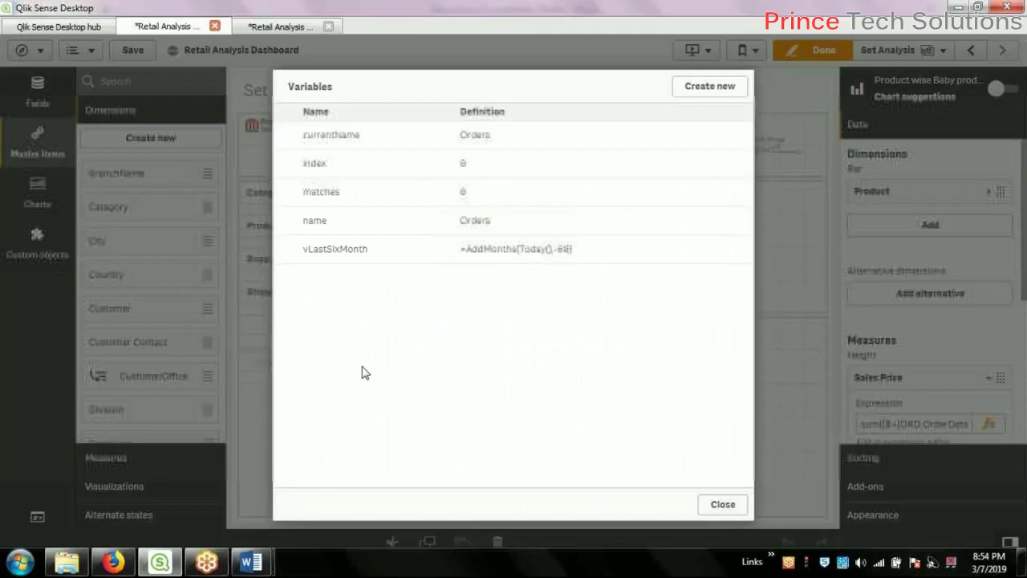
pyautogui.click(727, 249)
pyautogui.click(733, 246)
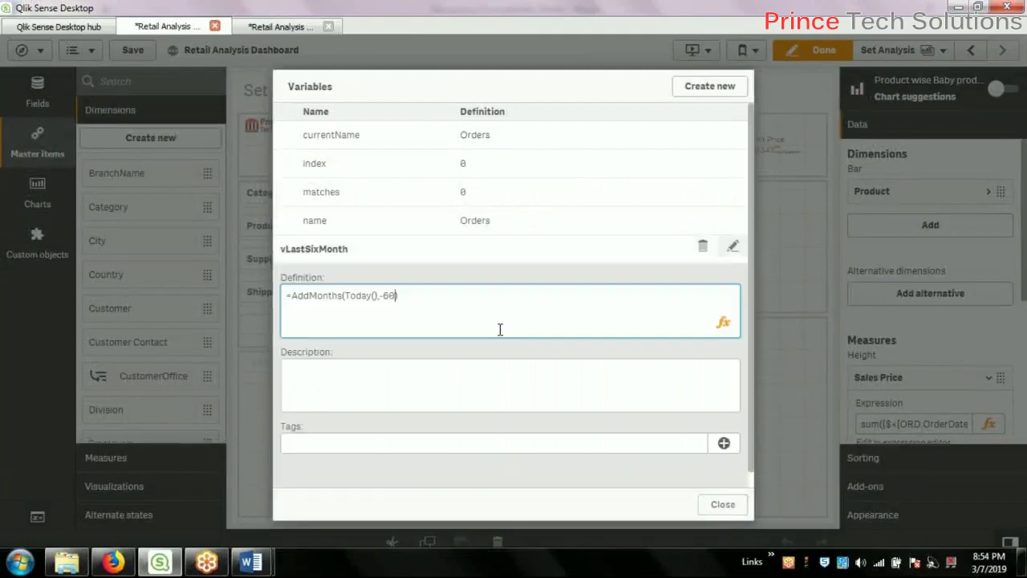
pyautogui.click(722, 504)
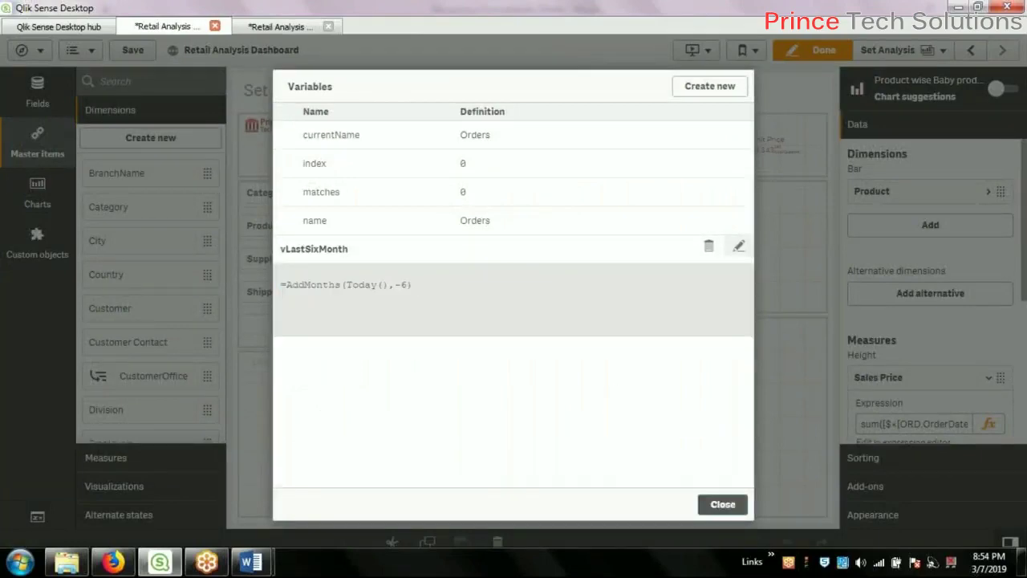
pyautogui.click(722, 504)
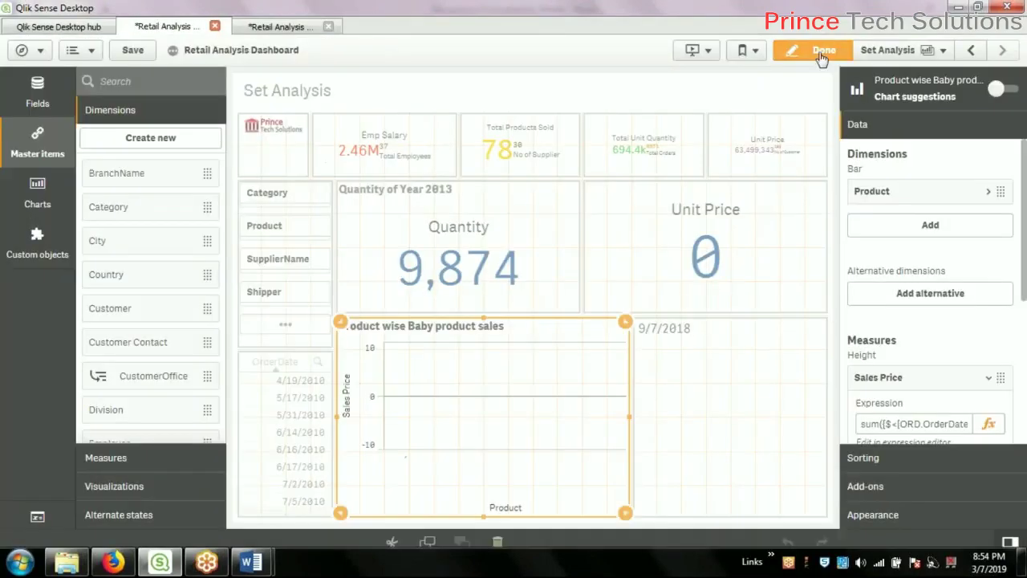
pyautogui.click(822, 53)
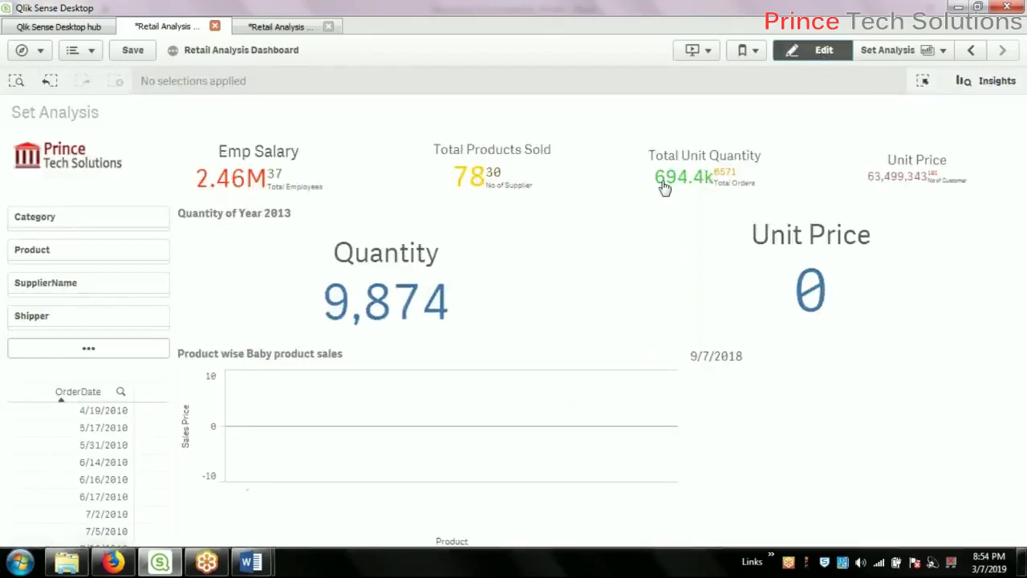